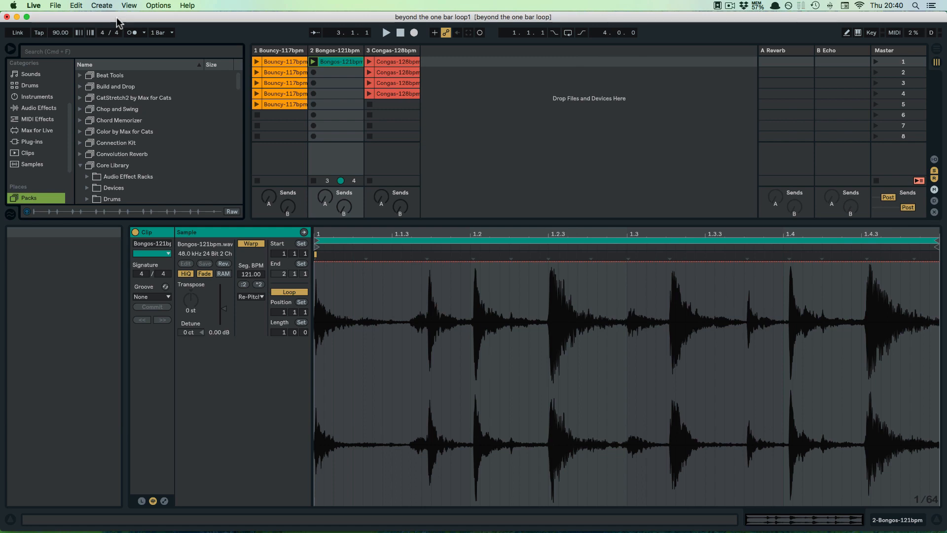
Select the Bongos-121bpm clip in the first scene and play it back to hear the original loop
{"action": "left_click", "coordinate": [338, 62]}
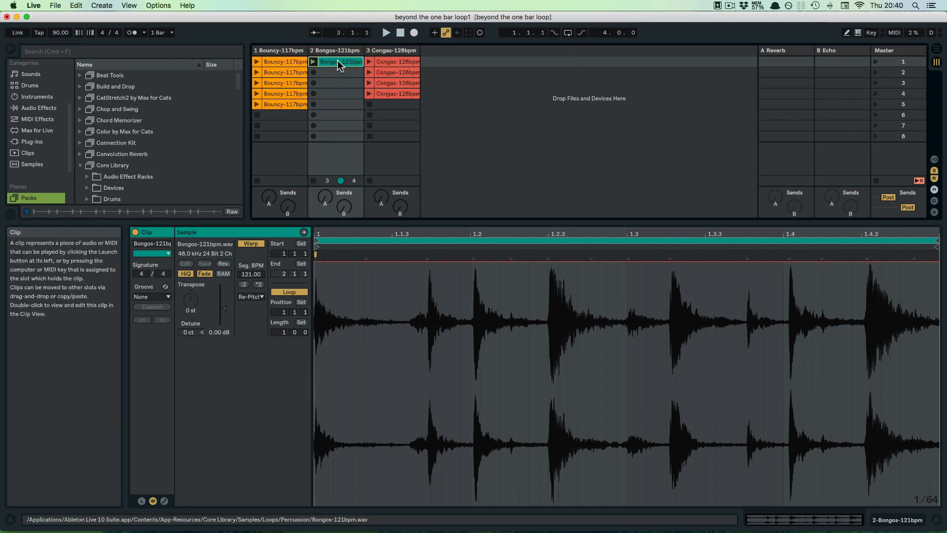
{"action": "key", "text": "space"}
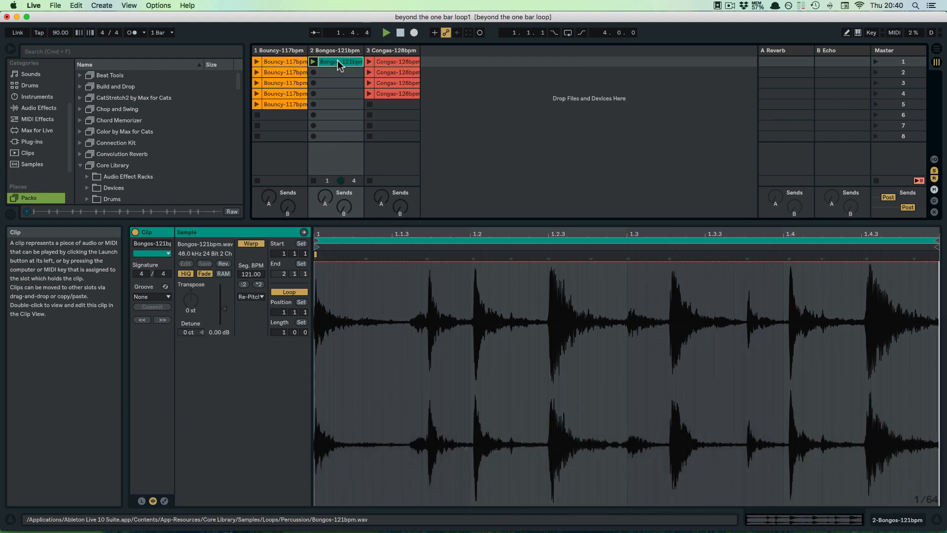
{"action": "key", "text": "space"}
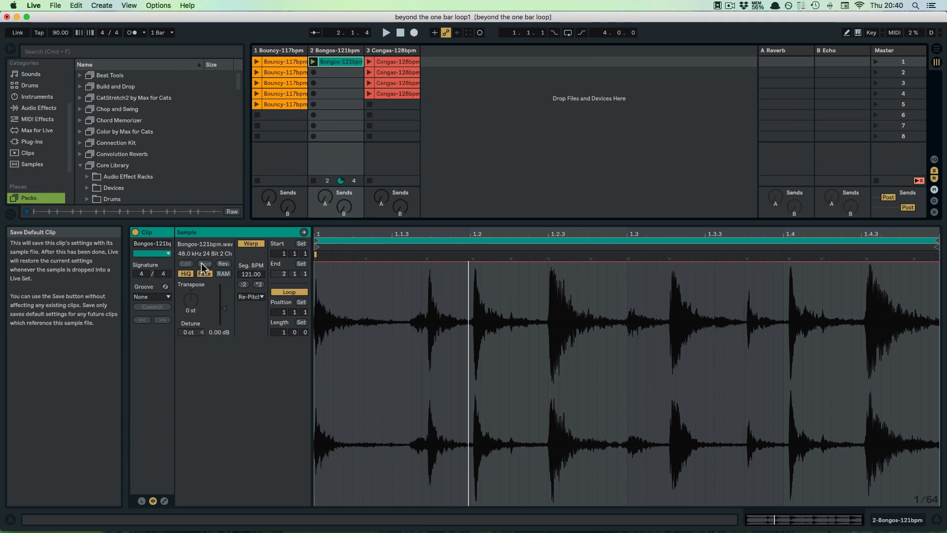
Duplicate the Bongos-121bpm clip into the second scene and launch the copy briefly
{"action": "left_click", "coordinate": [329, 62]}
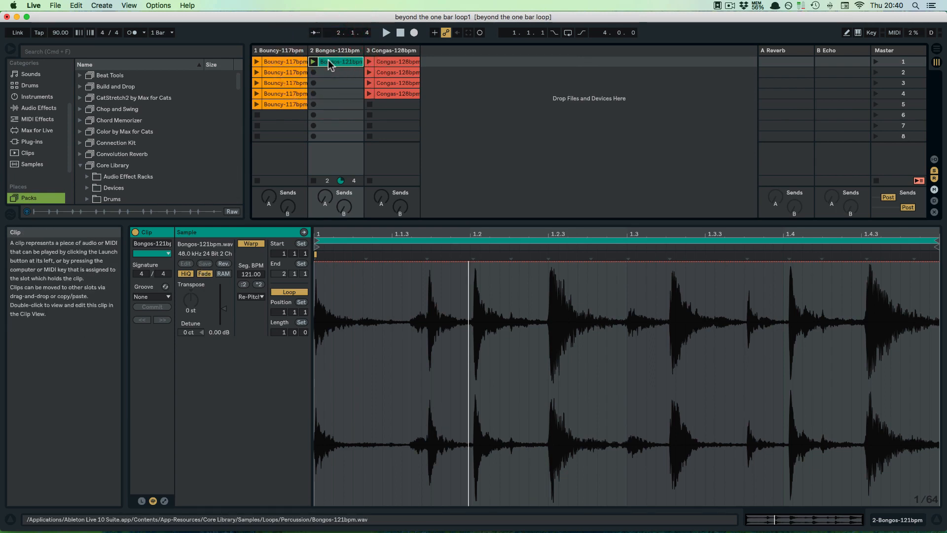
{"action": "key", "text": "super+d"}
{"action": "left_click", "coordinate": [330, 74]}
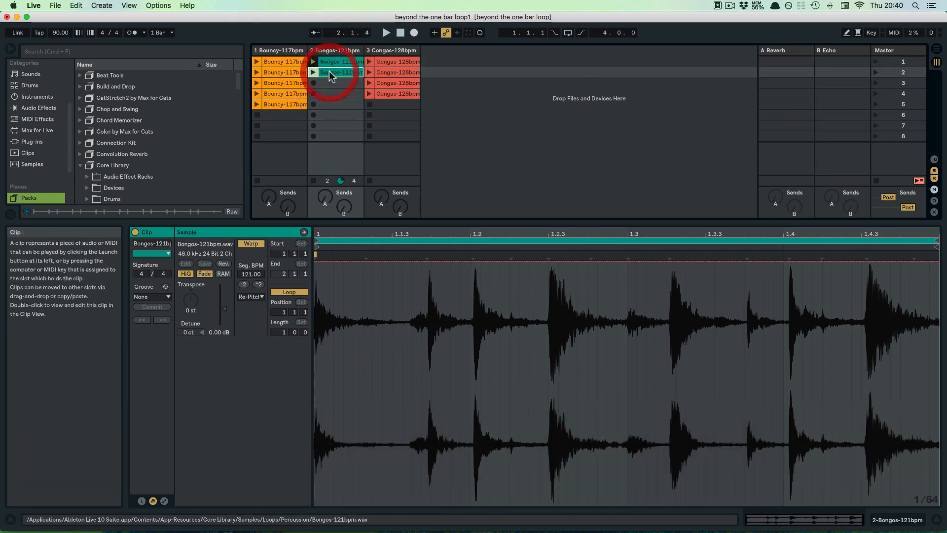
{"action": "left_click", "coordinate": [313, 73]}
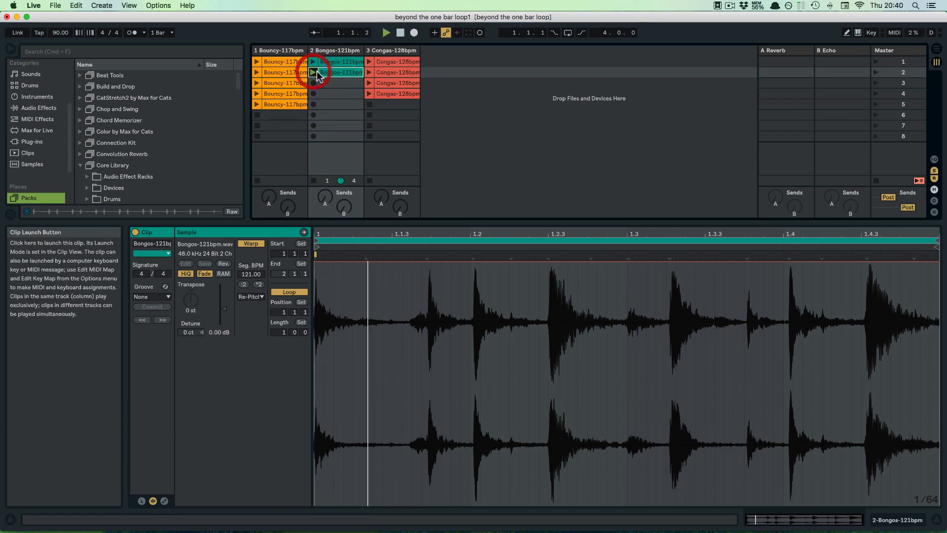
{"action": "key", "text": "space"}
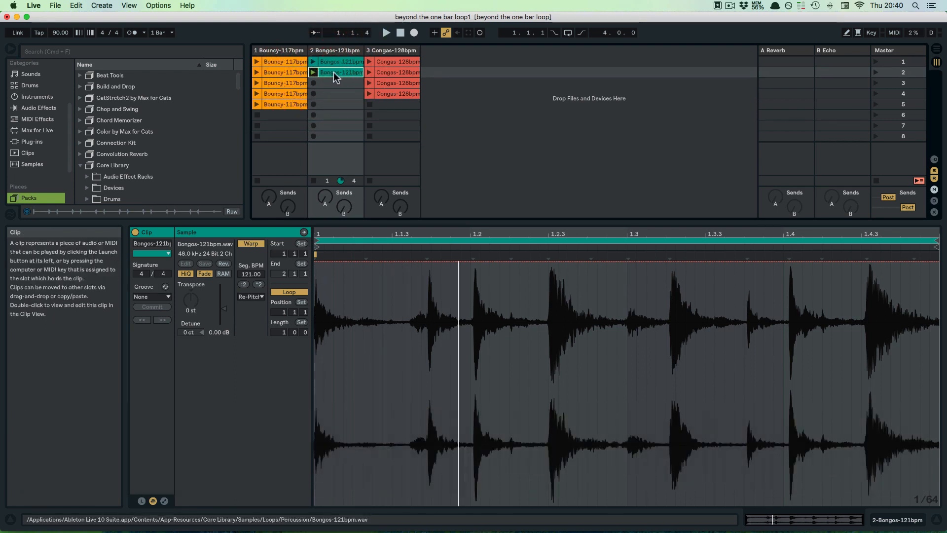
Load the Swing 16-75 groove from the Core Library's Swing folder onto the duplicated bongos clip
{"action": "left_click", "coordinate": [165, 287]}
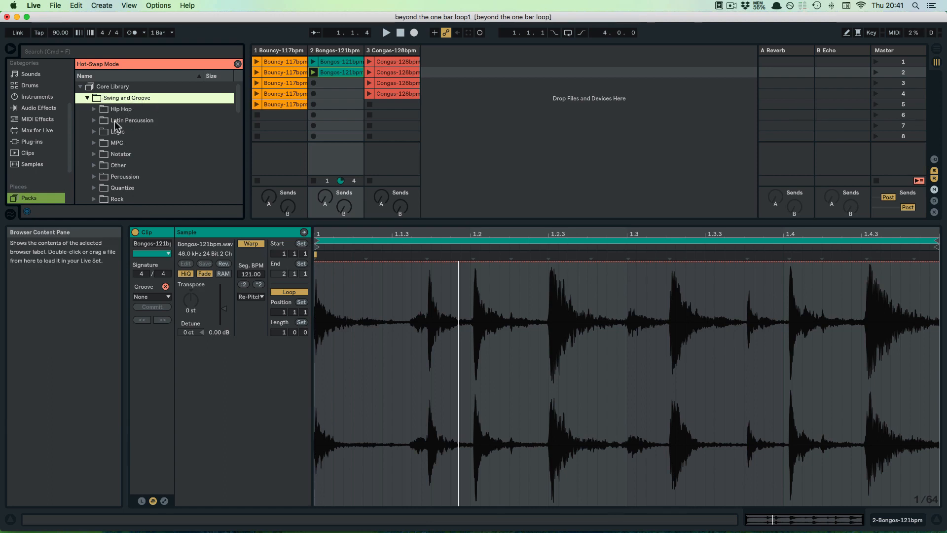
{"action": "scroll", "coordinate": [122, 120], "scroll_direction": "down", "scroll_amount": 3}
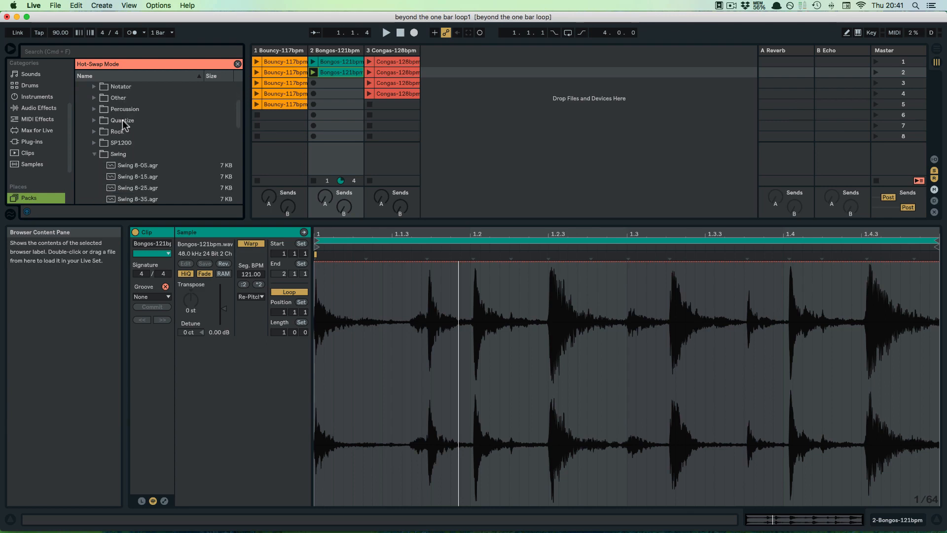
{"action": "scroll", "coordinate": [123, 120], "scroll_direction": "up", "scroll_amount": 3}
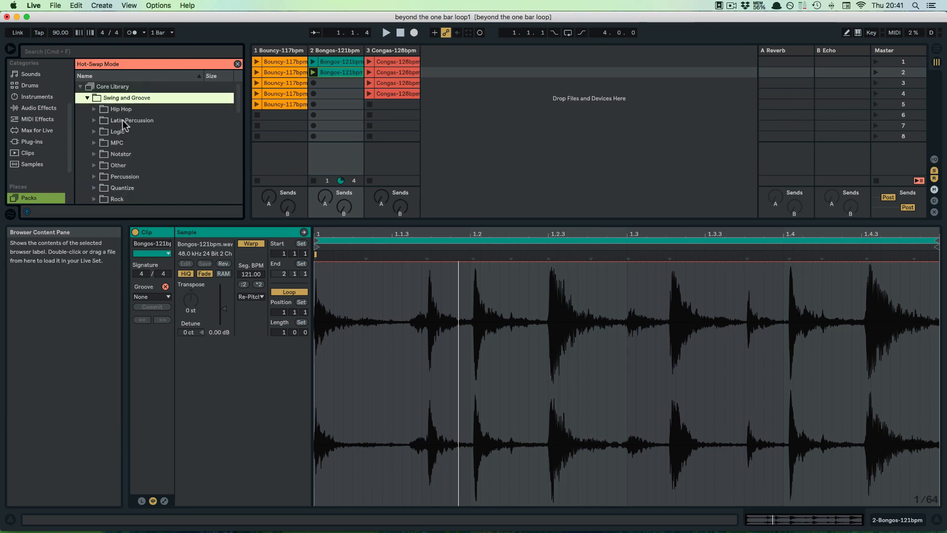
{"action": "scroll", "coordinate": [122, 120], "scroll_direction": "down", "scroll_amount": 5}
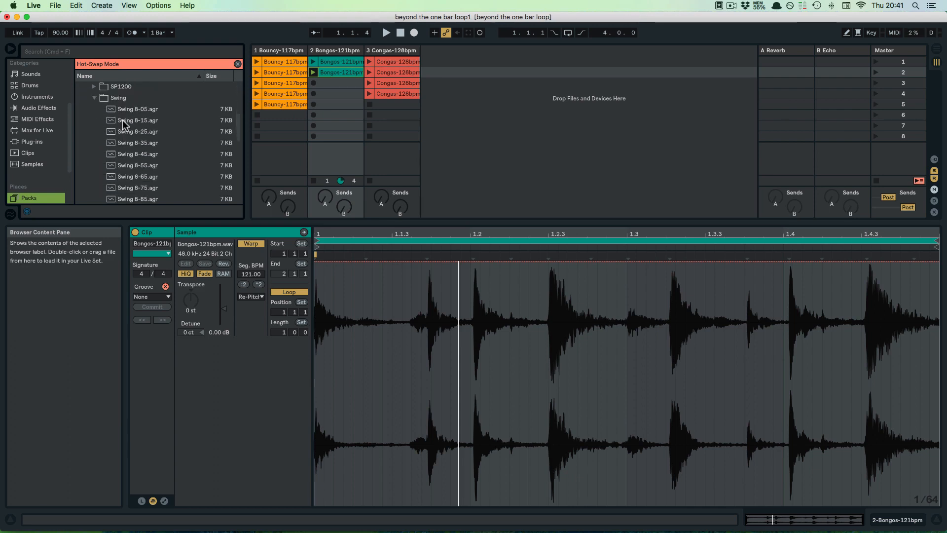
{"action": "scroll", "coordinate": [123, 120], "scroll_direction": "down", "scroll_amount": 3}
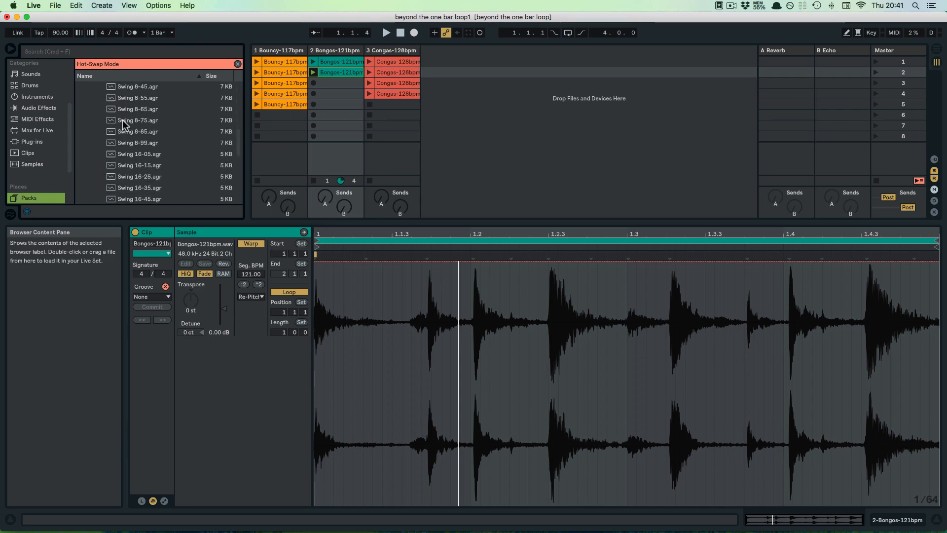
{"action": "scroll", "coordinate": [122, 120], "scroll_direction": "down", "scroll_amount": 1}
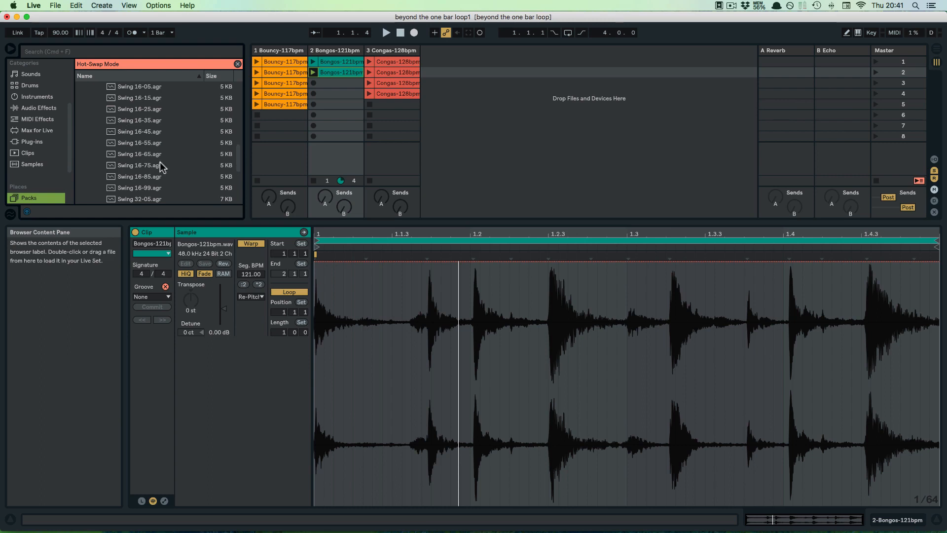
{"action": "left_click", "coordinate": [133, 165]}
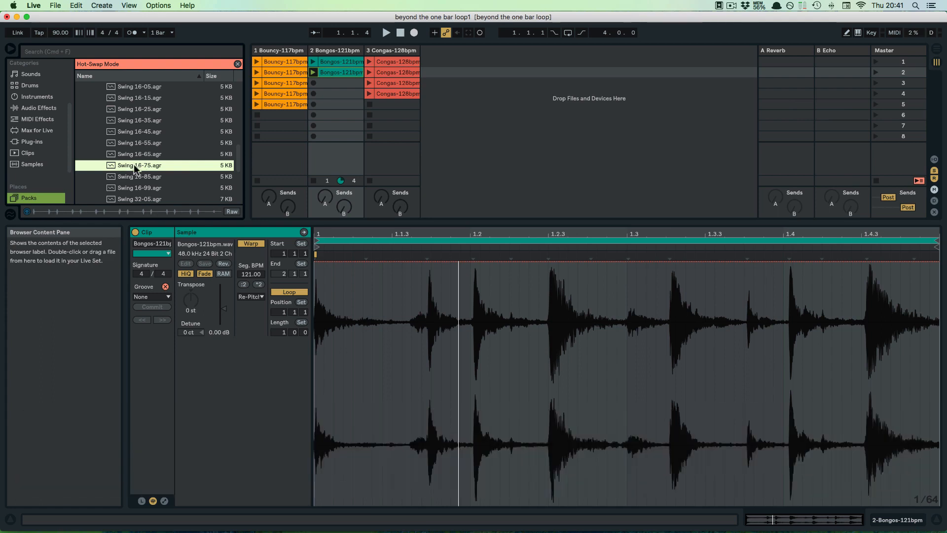
{"action": "double_click", "coordinate": [134, 164]}
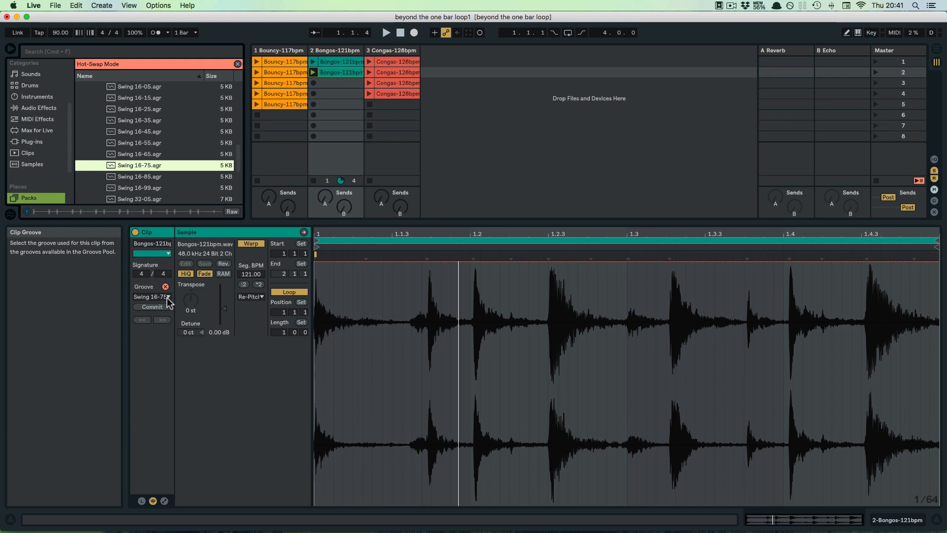
Commit the groove to the duplicated bongos clip and play back the swung loop
{"action": "left_click", "coordinate": [143, 307]}
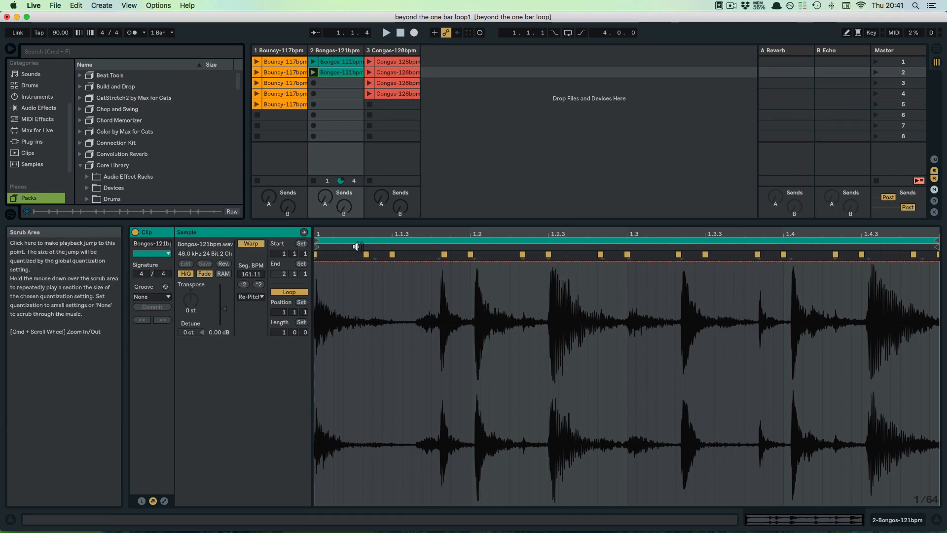
{"action": "key", "text": "space"}
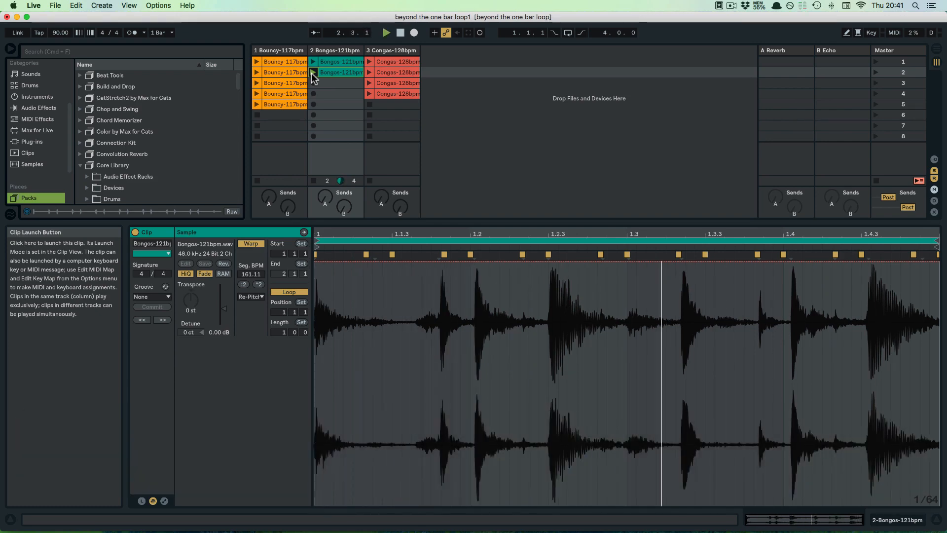
{"action": "key", "text": "space"}
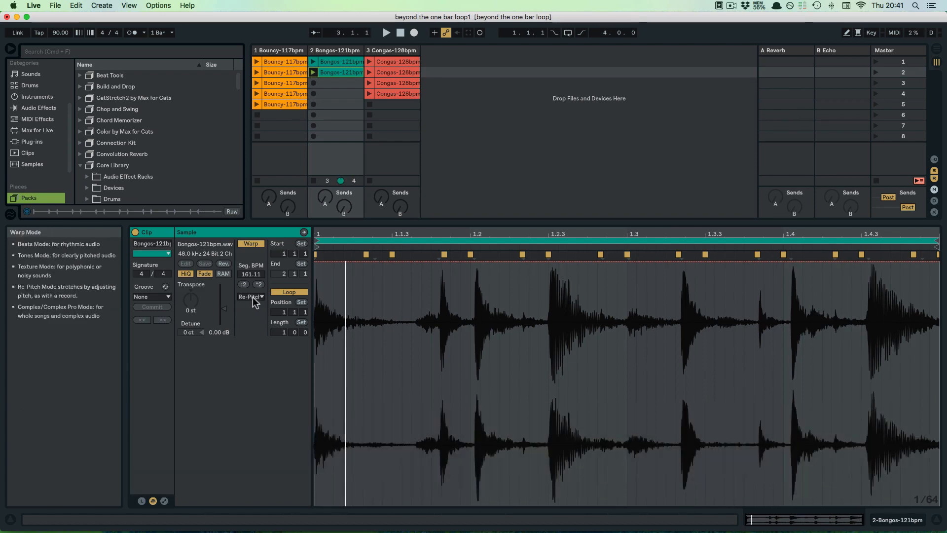
Switch the duplicated bongos clip's warp mode to Beats and audition it
{"action": "left_click", "coordinate": [250, 297]}
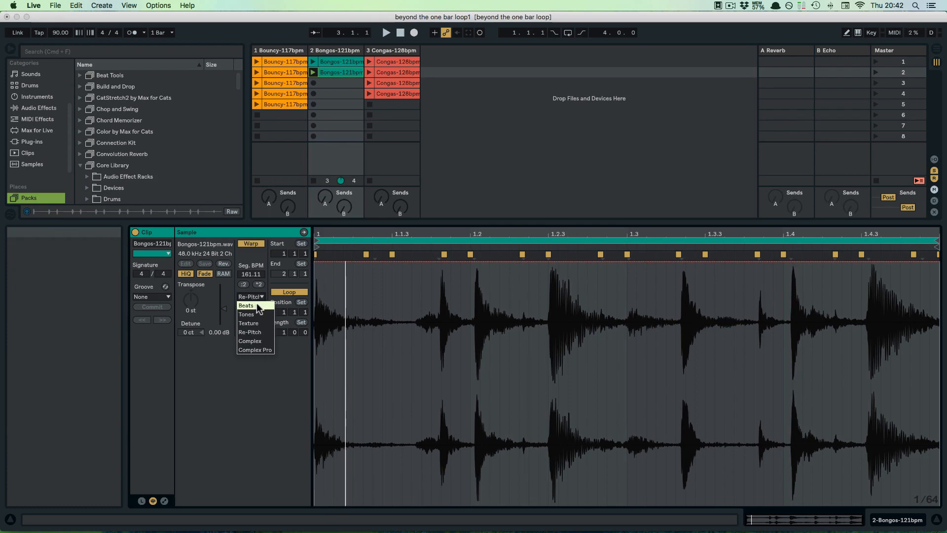
{"action": "left_click", "coordinate": [257, 305]}
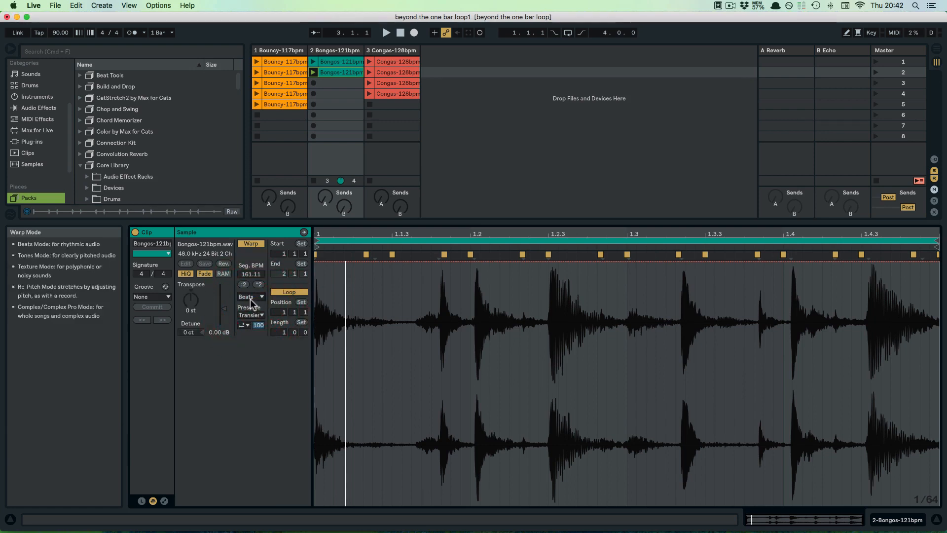
{"action": "key", "text": "space"}
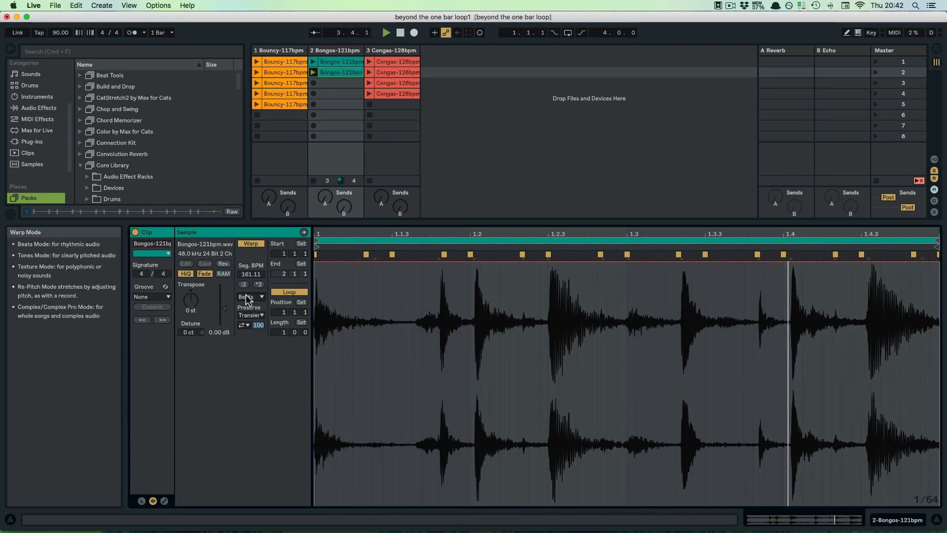
{"action": "key", "text": "space"}
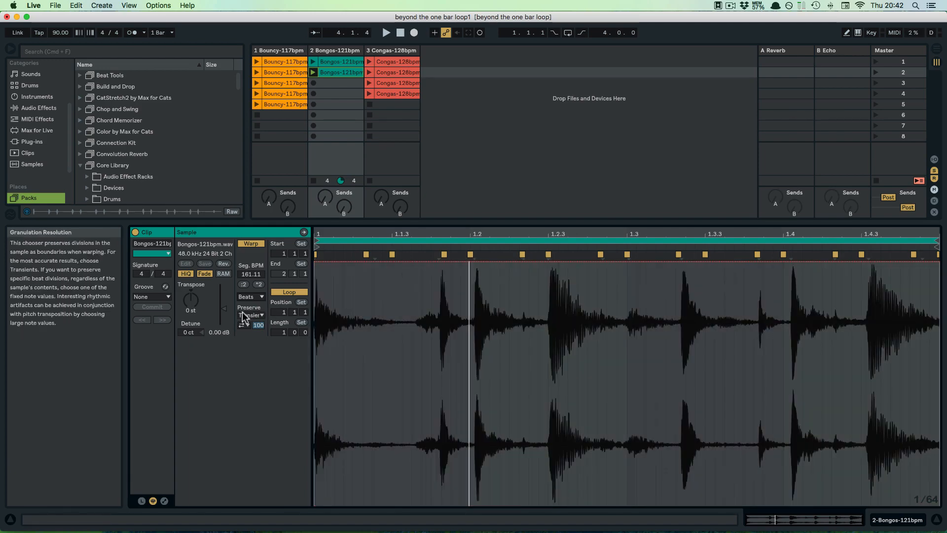
Set the clip's Preserve resolution to 1/16 and audition the loop
{"action": "left_click", "coordinate": [242, 315]}
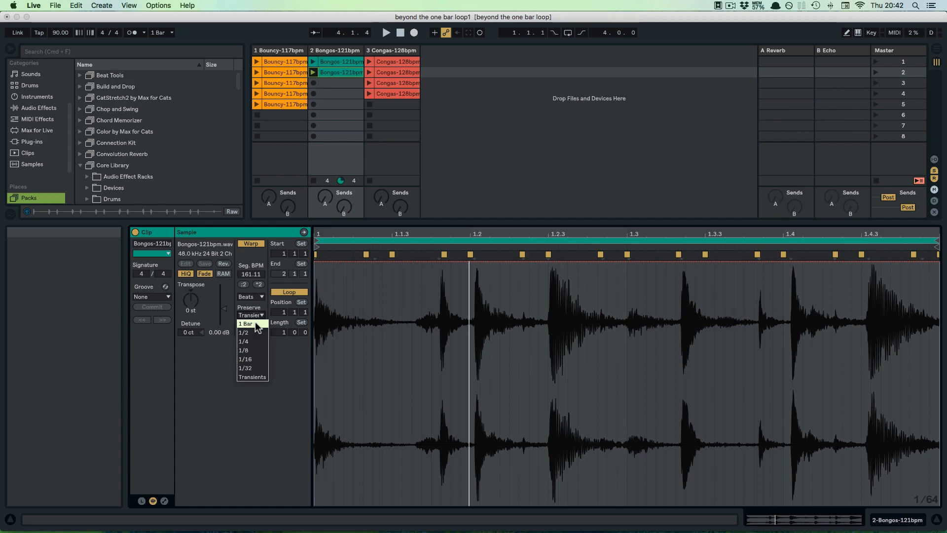
{"action": "left_click", "coordinate": [246, 359]}
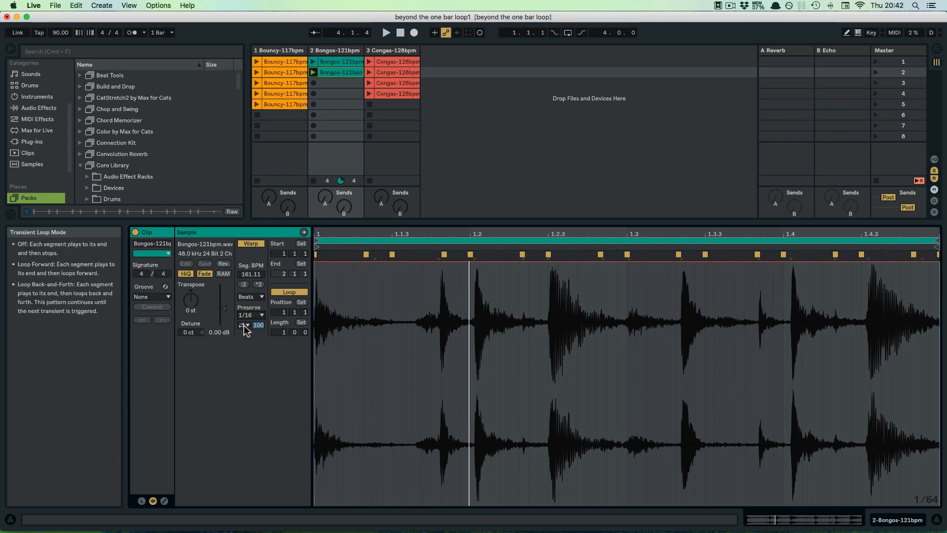
{"action": "key", "text": "space"}
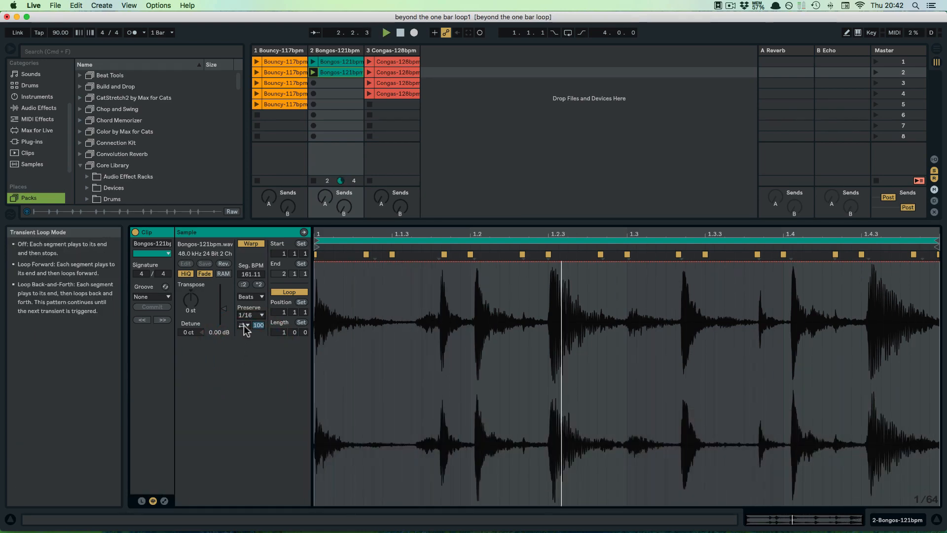
{"action": "key", "text": "space"}
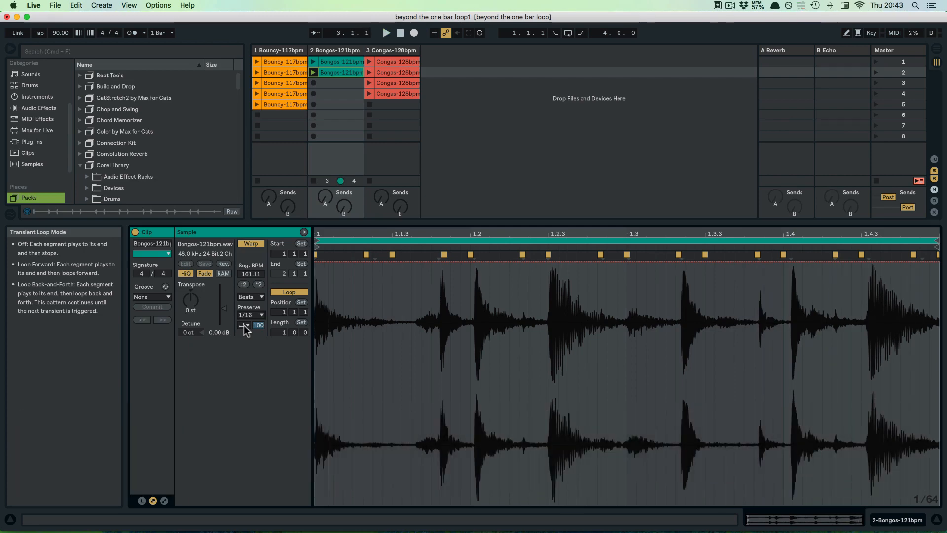
Set the clip's transient loop mode to Off and audition the loop
{"action": "left_click", "coordinate": [245, 326]}
{"action": "left_click", "coordinate": [244, 326]}
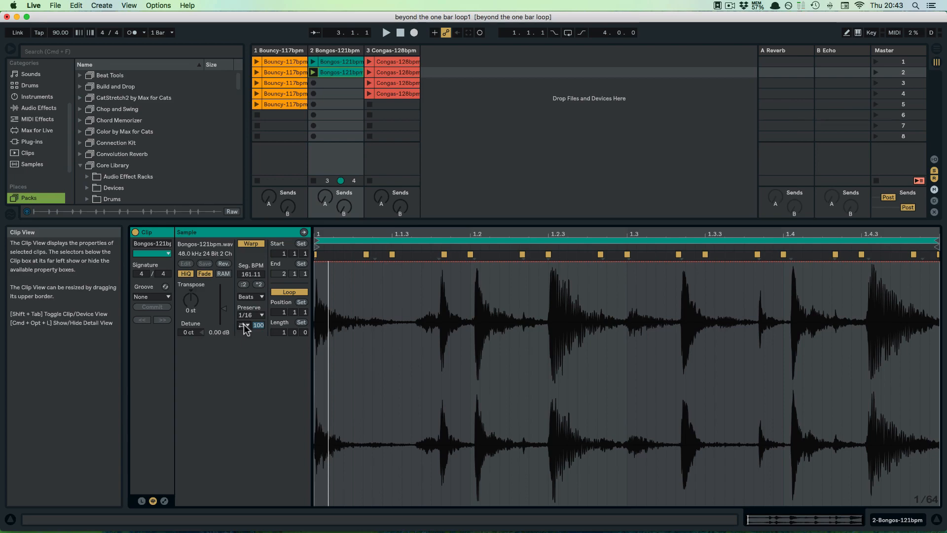
{"action": "left_click", "coordinate": [245, 325]}
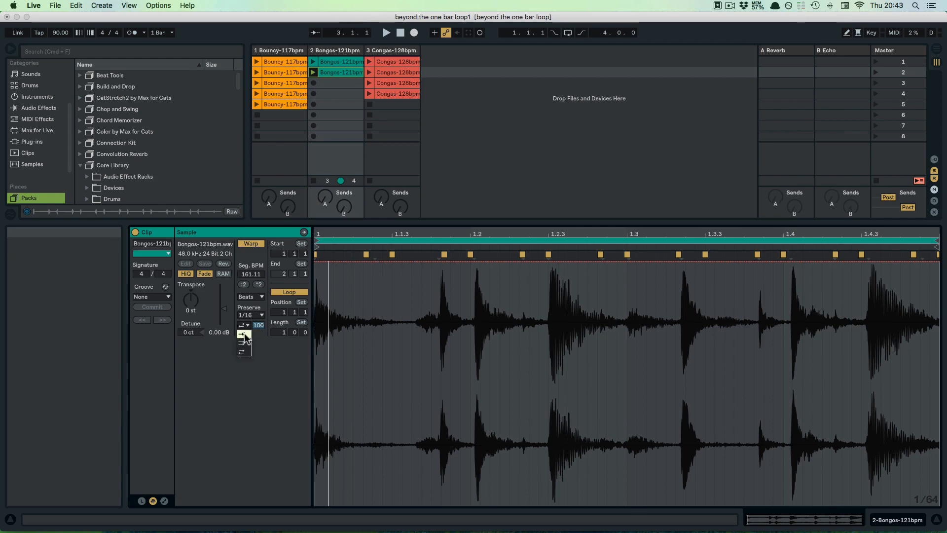
{"action": "left_click", "coordinate": [244, 333]}
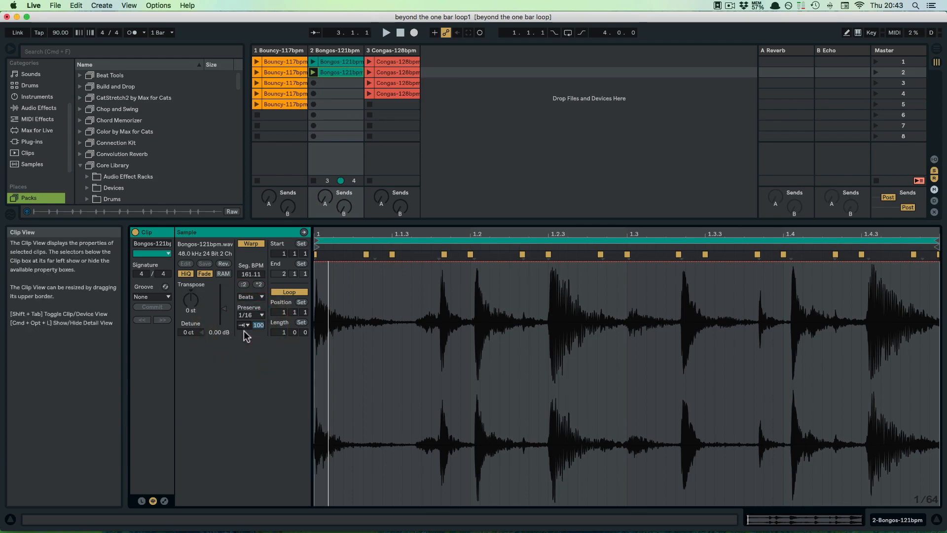
{"action": "key", "text": "space"}
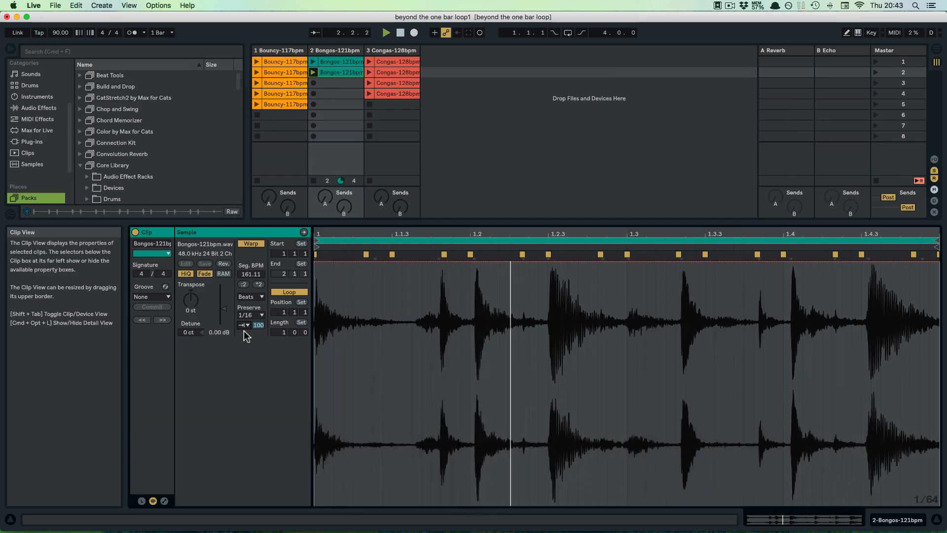
{"action": "key", "text": "space"}
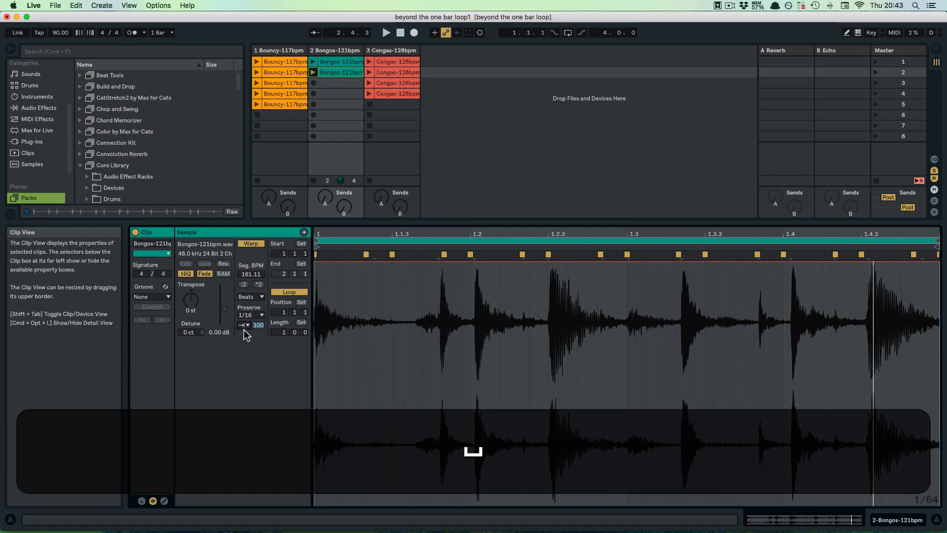
Set the clip's transient loop mode to Loop Forward and audition the loop
{"action": "left_click", "coordinate": [247, 325]}
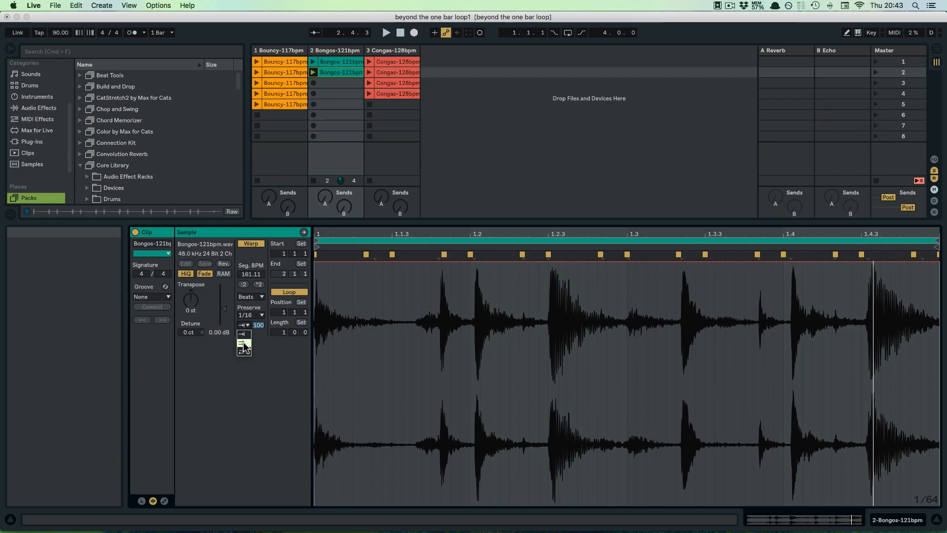
{"action": "left_click", "coordinate": [243, 344]}
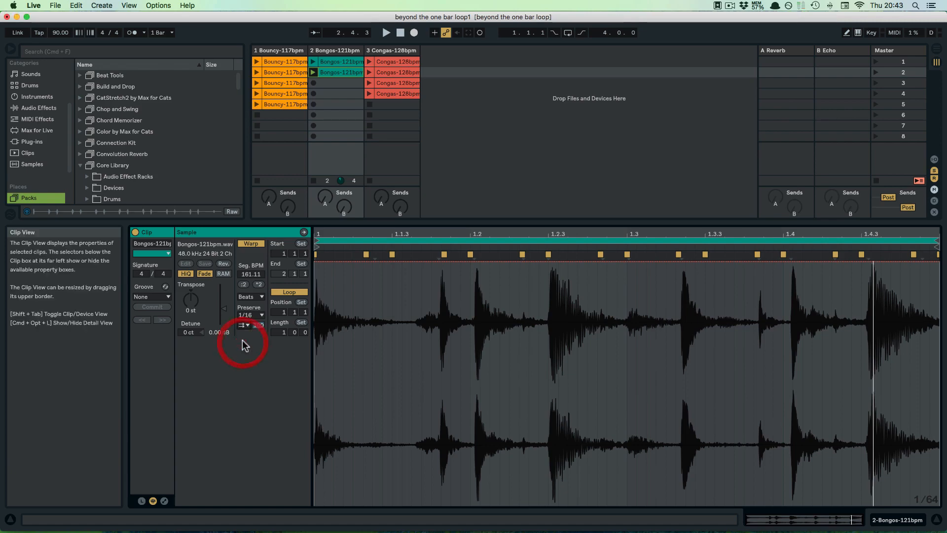
{"action": "key", "text": "space"}
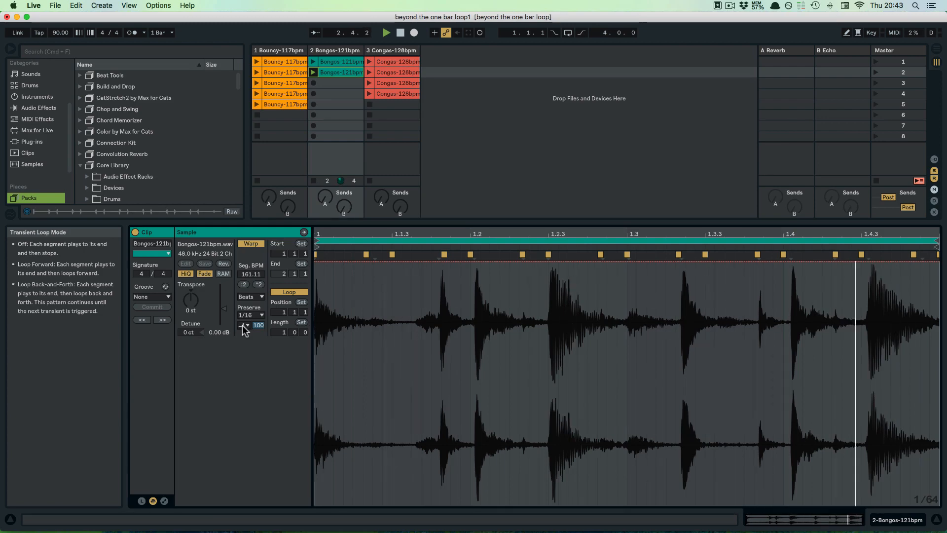
{"action": "key", "text": "space"}
Set the bongos clip's transient loop mode to Loop Back-and-Forth and audition the loop
{"action": "left_click", "coordinate": [242, 325]}
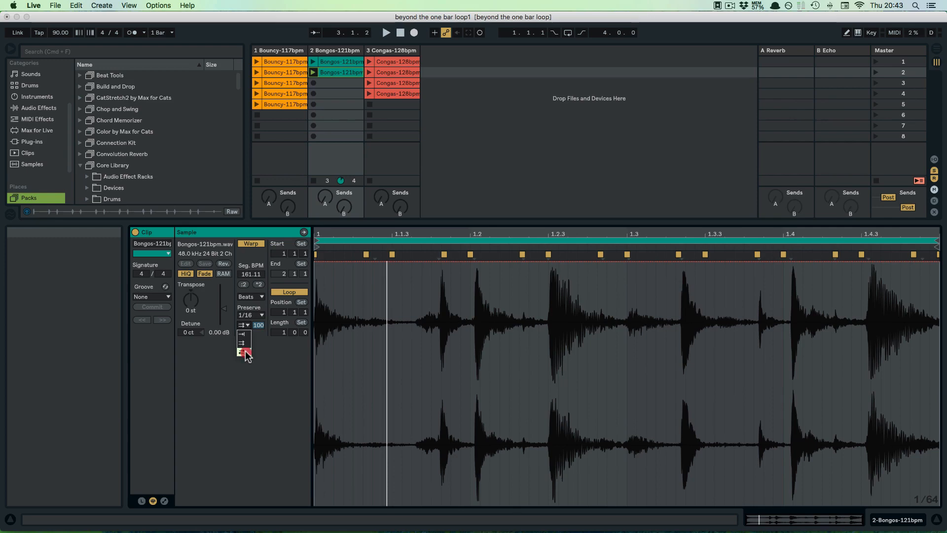
{"action": "left_click", "coordinate": [245, 352]}
{"action": "key", "text": "space"}
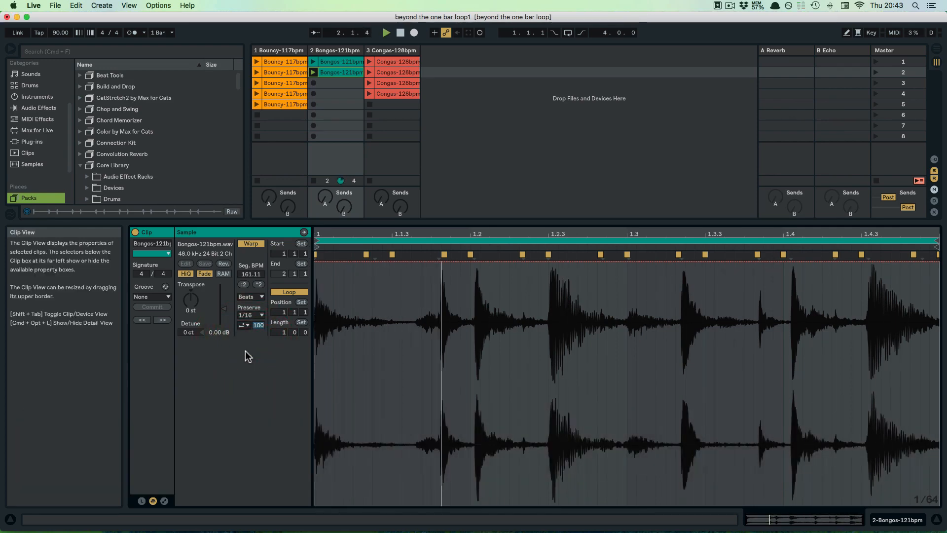
Try a transient envelope of 50 on the playing bongos loop and reset it to 100
{"action": "left_click_drag", "start_coordinate": [258, 325], "coordinate": [259, 332]}
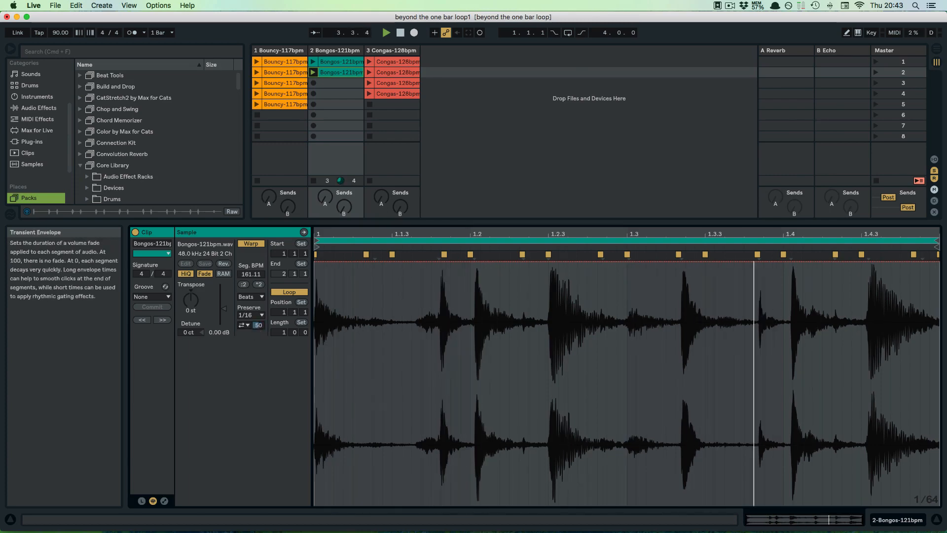
{"action": "key", "text": "Delete"}
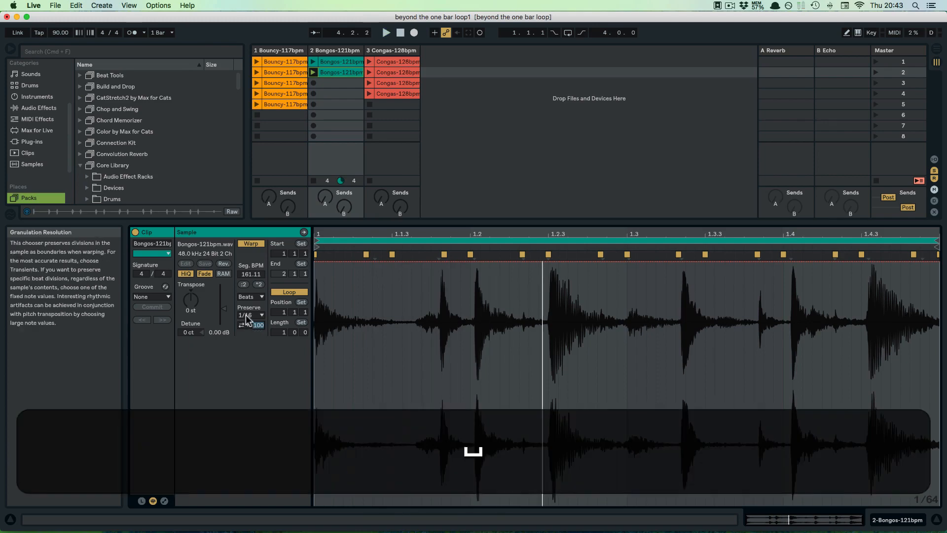
{"action": "left_click", "coordinate": [246, 315]}
{"action": "left_click", "coordinate": [244, 314]}
Switch the clip's warp mode to Tones and adjust the grain size to 70.67 while auditioning the loop
{"action": "left_click", "coordinate": [246, 296]}
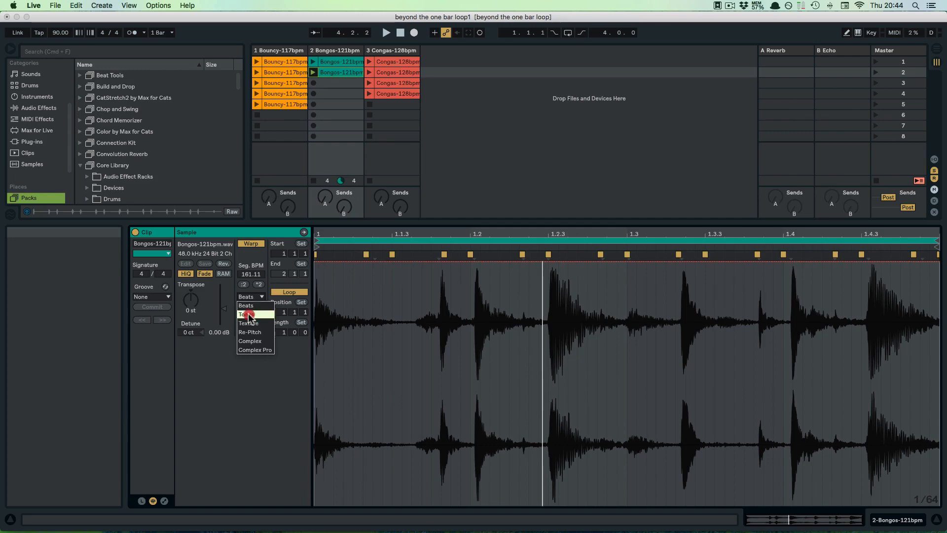
{"action": "left_click", "coordinate": [248, 314]}
{"action": "key", "text": "space"}
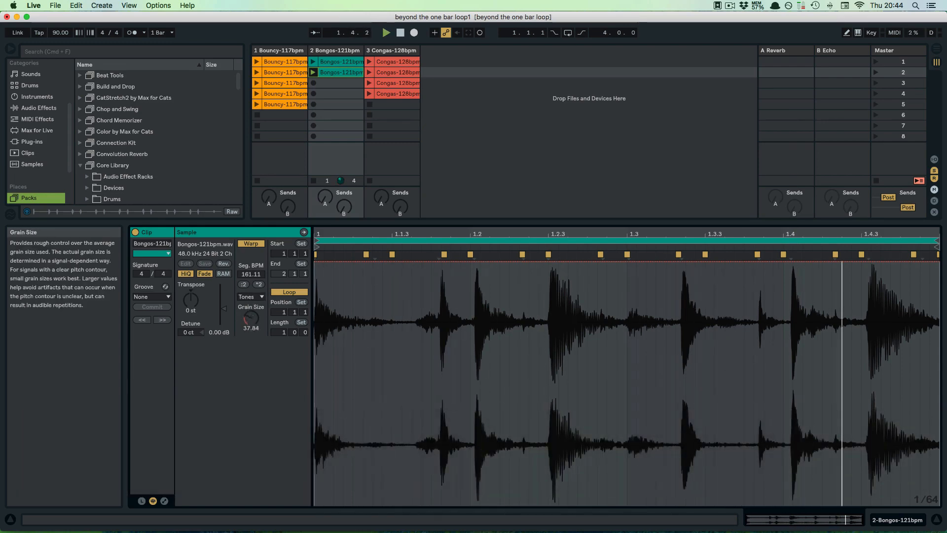
{"action": "left_click_drag", "start_coordinate": [250, 321], "coordinate": [250, 271]}
{"action": "mouse_move", "coordinate": [252, 325]}
{"action": "left_mouse_down"}
{"action": "mouse_move", "coordinate": [252, 360]}
{"action": "mouse_move", "coordinate": [252, 339]}
{"action": "left_mouse_up"}
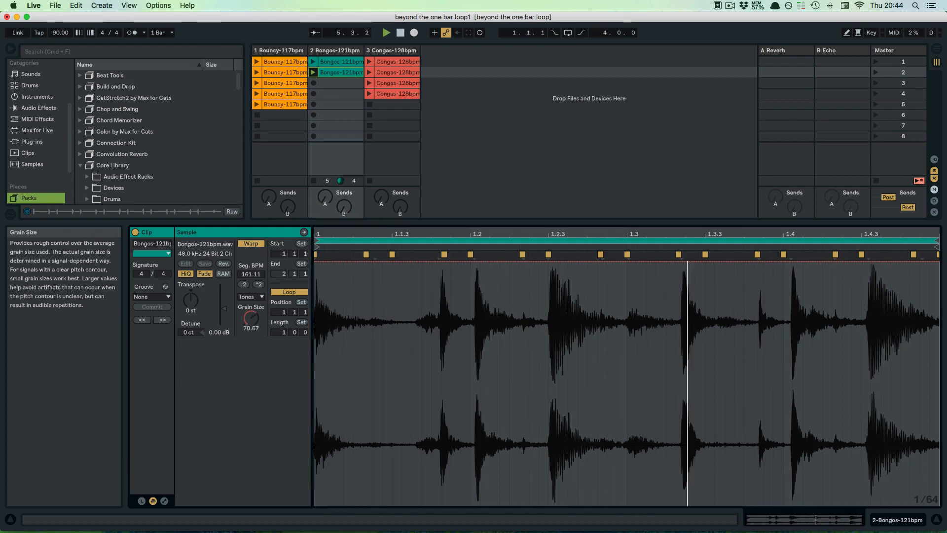
Switch the clip's warp mode to Texture and audition it with grain size 263 and flux 0
{"action": "left_click", "coordinate": [251, 297]}
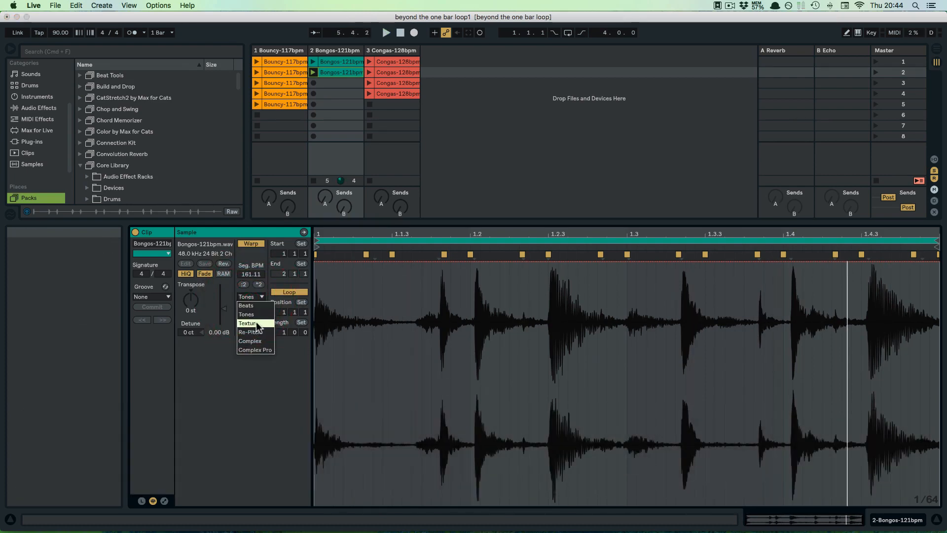
{"action": "left_click", "coordinate": [249, 324]}
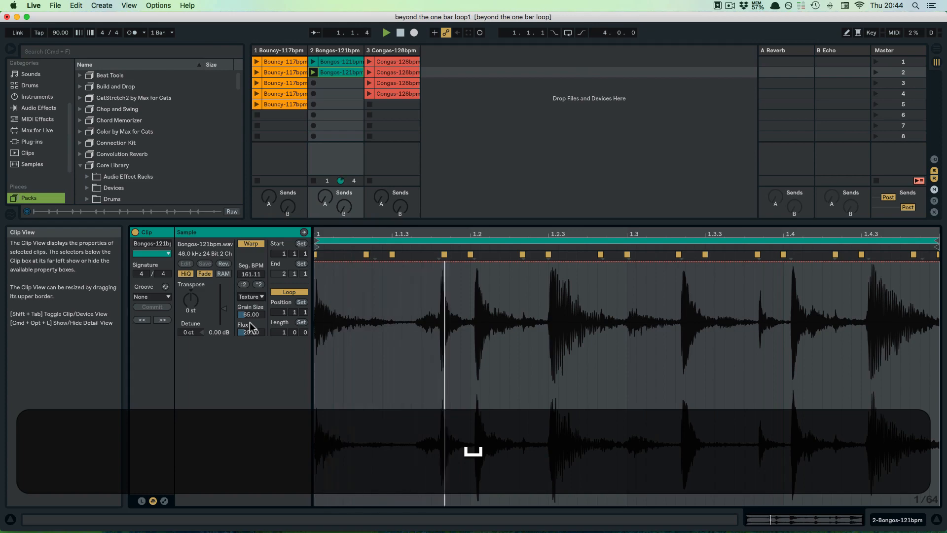
{"action": "left_click_drag", "start_coordinate": [251, 316], "coordinate": [249, 286]}
{"action": "left_click_drag", "start_coordinate": [249, 332], "coordinate": [250, 368]}
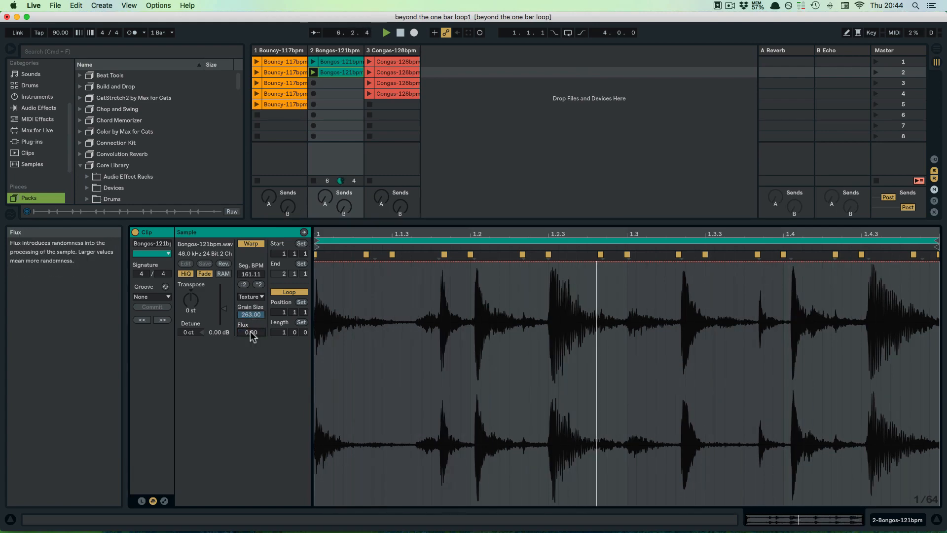
{"action": "key", "text": "space"}
Switch the clip's warp mode to Complex and audition the loop
{"action": "left_click", "coordinate": [250, 296]}
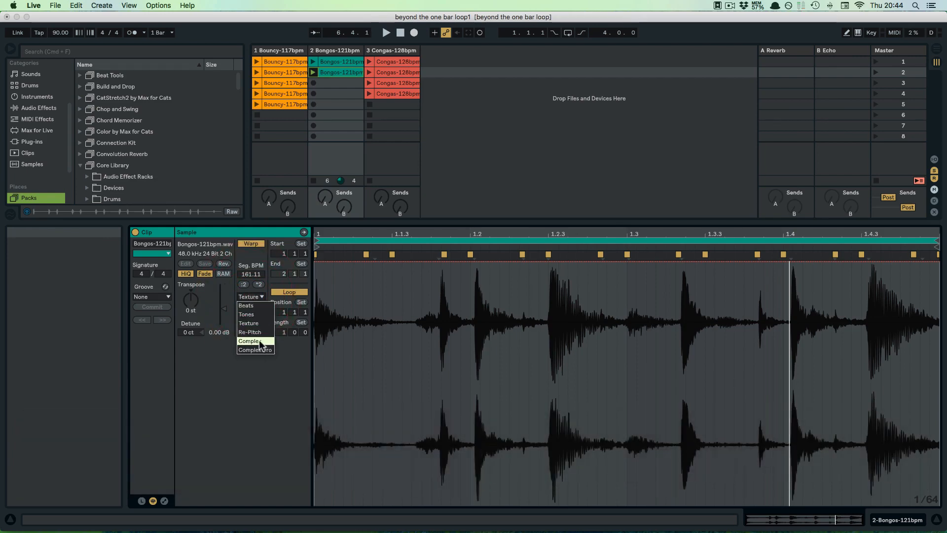
{"action": "left_click", "coordinate": [252, 340]}
{"action": "key", "text": "space"}
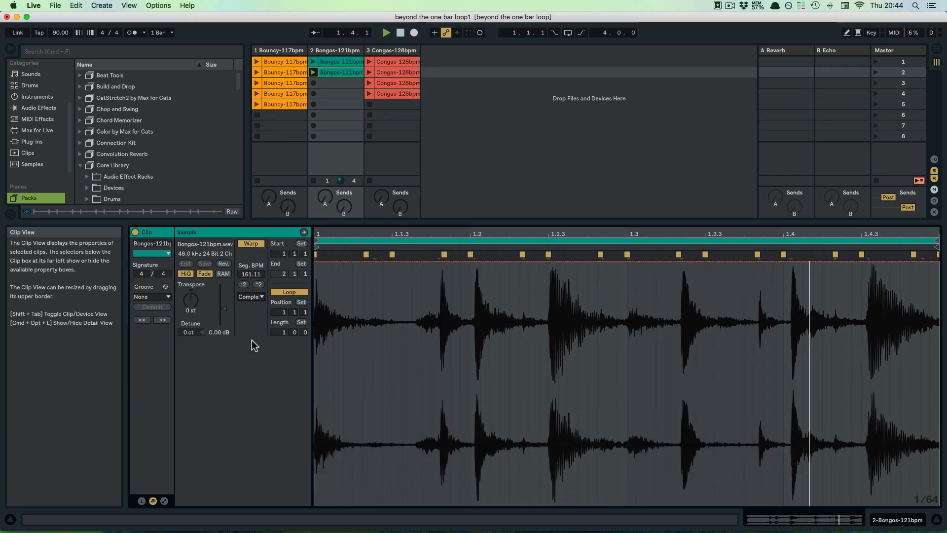
Set the clip's warp mode to Complex Pro with formants 71.88 and envelope 8, auditioning the loop
{"action": "left_click", "coordinate": [244, 295]}
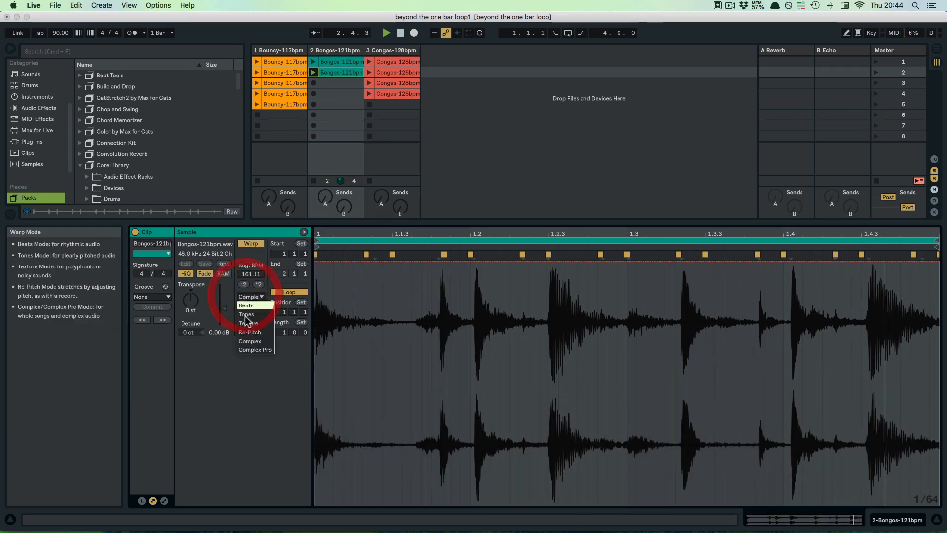
{"action": "left_click", "coordinate": [250, 350]}
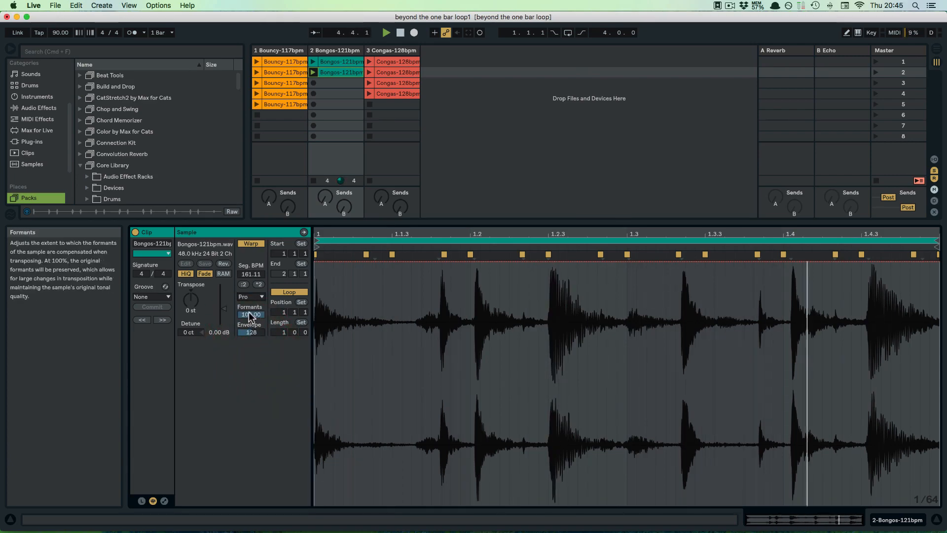
{"action": "left_click_drag", "start_coordinate": [249, 316], "coordinate": [251, 387]}
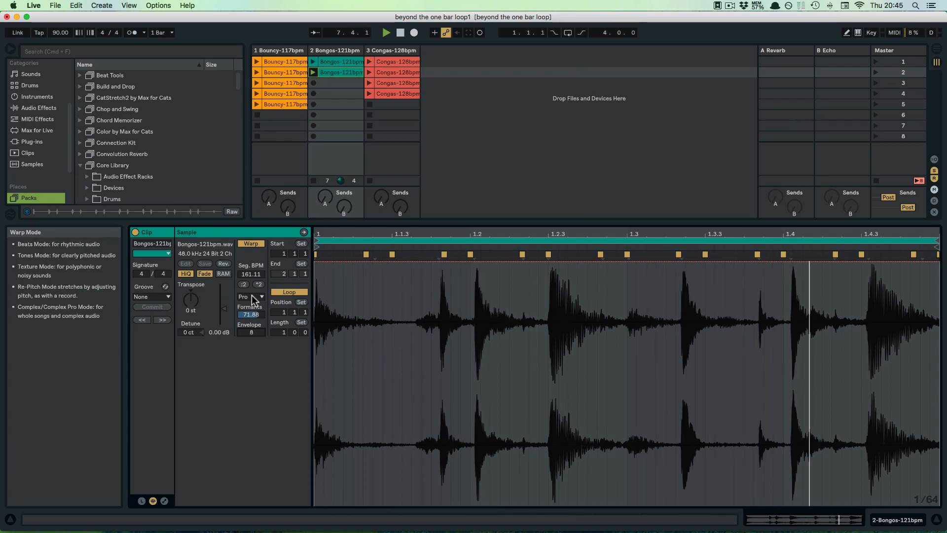
{"action": "key", "text": "space"}
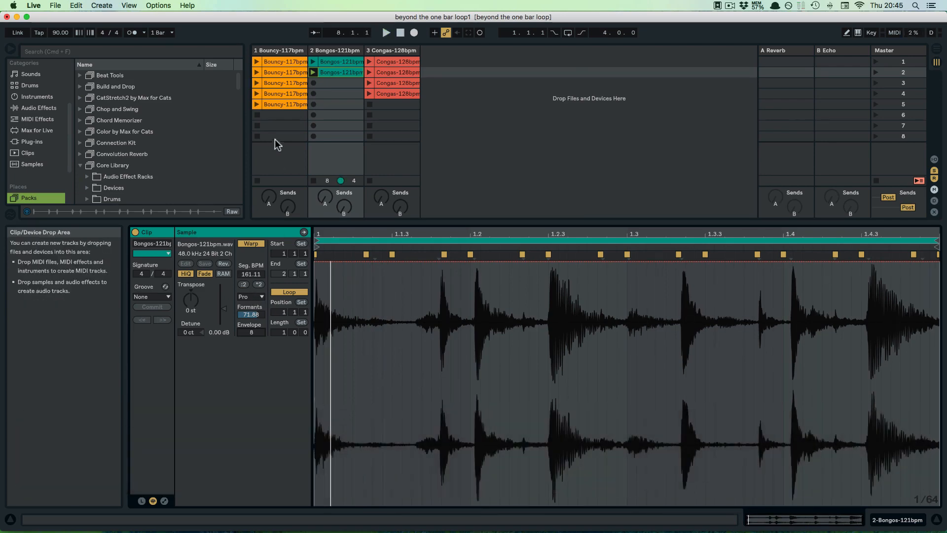
Duplicate the original bongos clip from the first slot into the third slot and launch the copy
{"action": "left_click", "coordinate": [330, 64]}
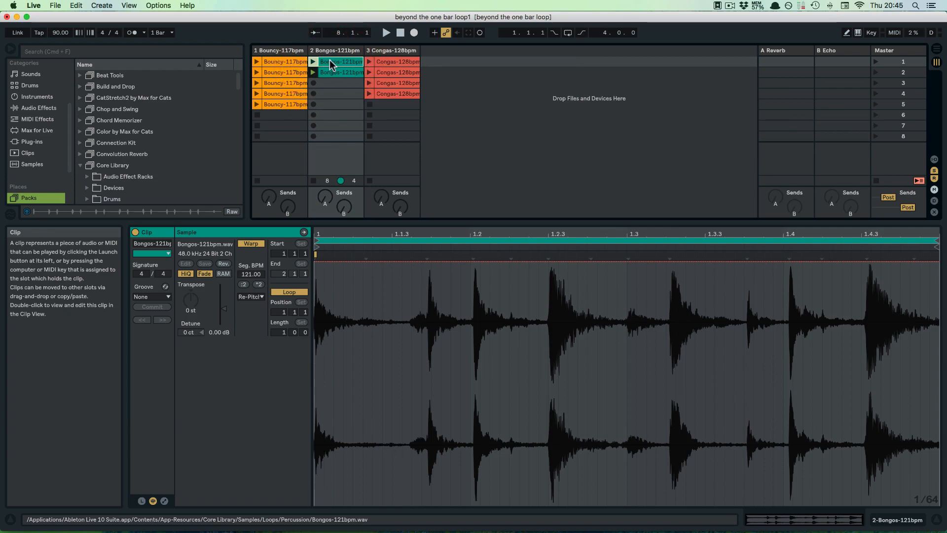
{"action": "left_click", "coordinate": [330, 60]}
{"action": "key", "text": "super+c"}
{"action": "left_click", "coordinate": [328, 81]}
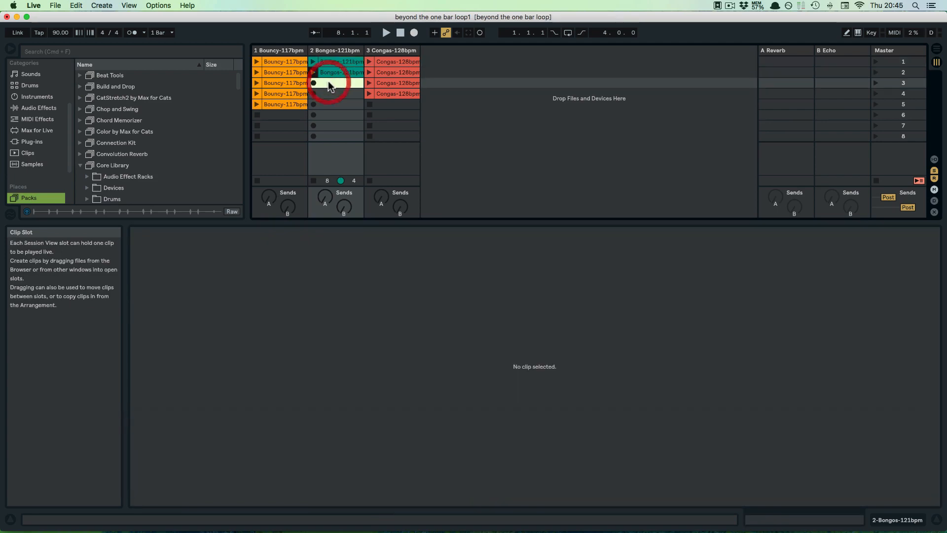
{"action": "key", "text": "super+v"}
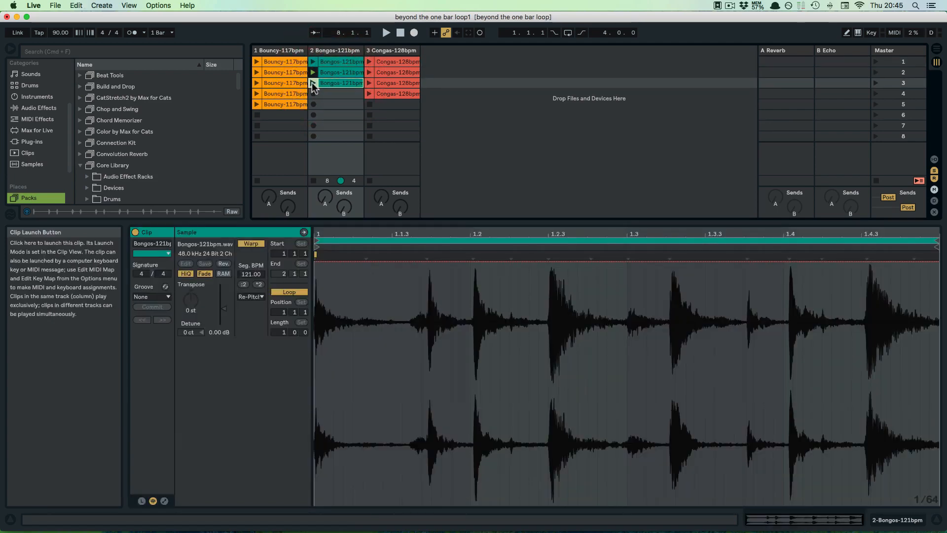
{"action": "left_click", "coordinate": [312, 82]}
{"action": "key", "text": "space"}
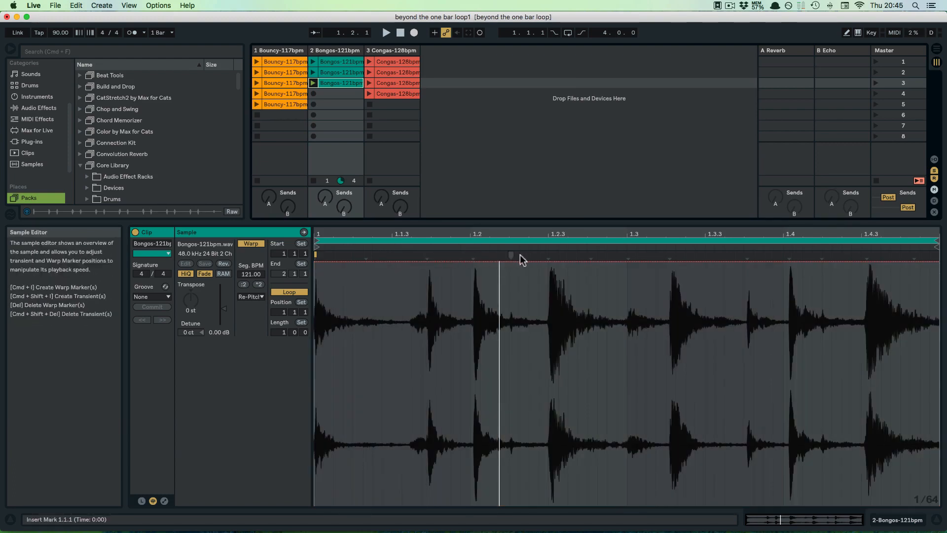
Anchor the hit at 1.2.3 with a warp marker and warp the two preceding hits onto 1.1.3 and 1.2
{"action": "double_click", "coordinate": [548, 255]}
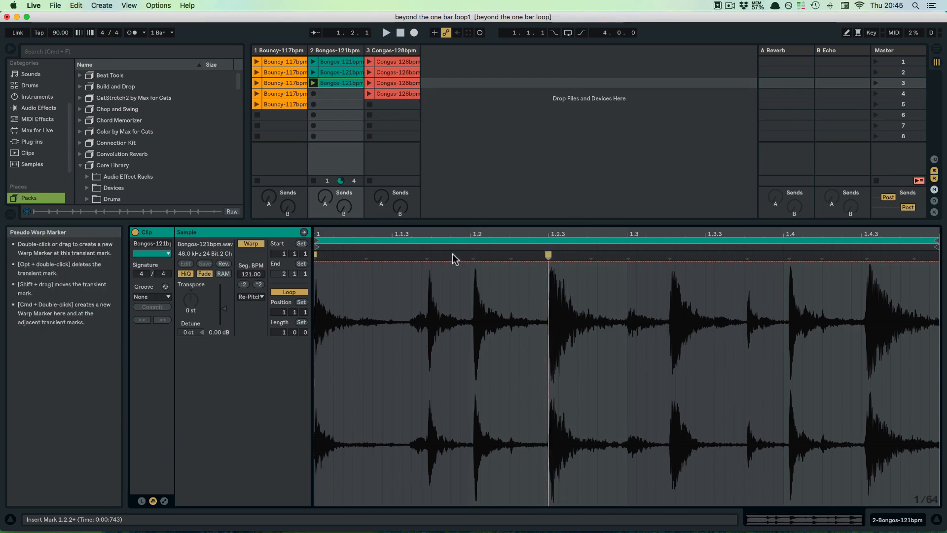
{"action": "mouse_move", "coordinate": [427, 255]}
{"action": "left_mouse_down"}
{"action": "mouse_move", "coordinate": [365, 250]}
{"action": "mouse_move", "coordinate": [478, 254]}
{"action": "mouse_move", "coordinate": [378, 252]}
{"action": "mouse_move", "coordinate": [451, 254]}
{"action": "left_mouse_up"}
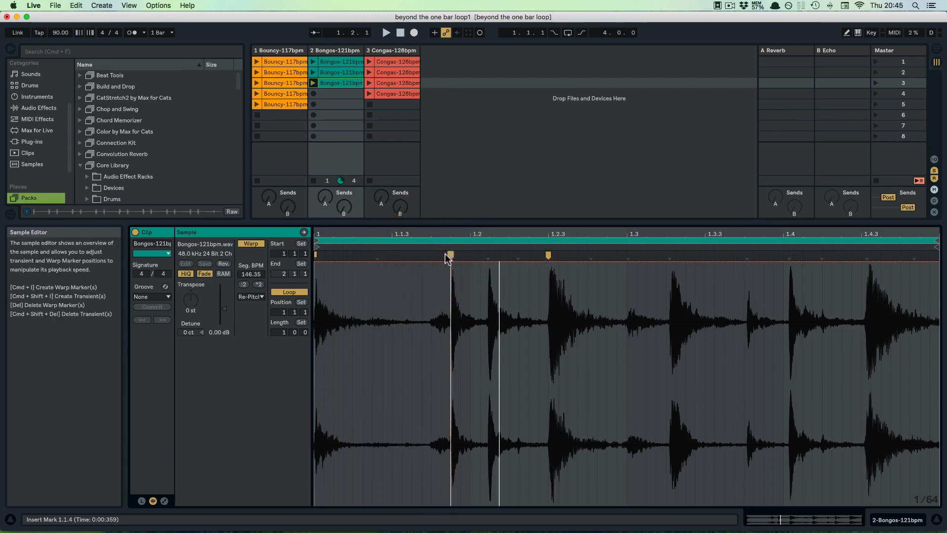
{"action": "mouse_move", "coordinate": [448, 254]}
{"action": "left_mouse_down"}
{"action": "mouse_move", "coordinate": [373, 256]}
{"action": "mouse_move", "coordinate": [392, 256]}
{"action": "left_mouse_up"}
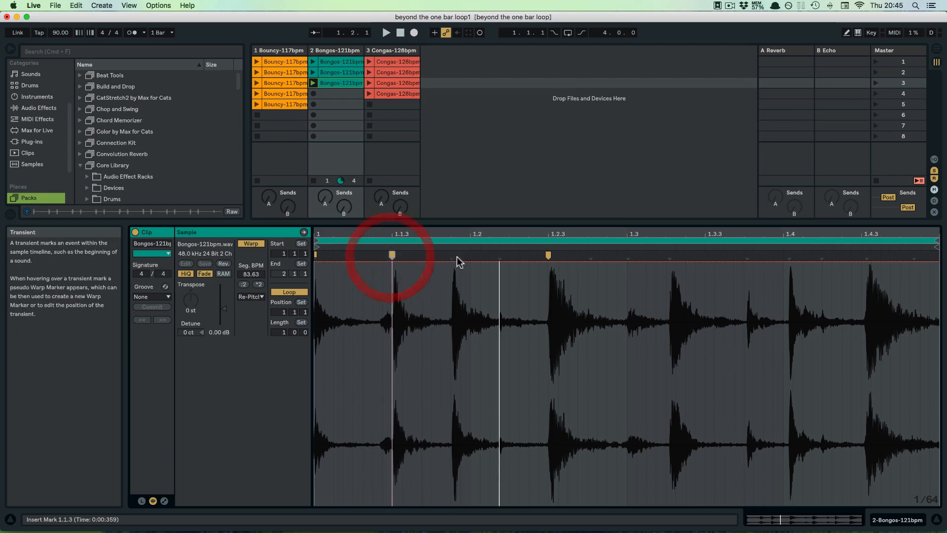
{"action": "double_click", "coordinate": [471, 255]}
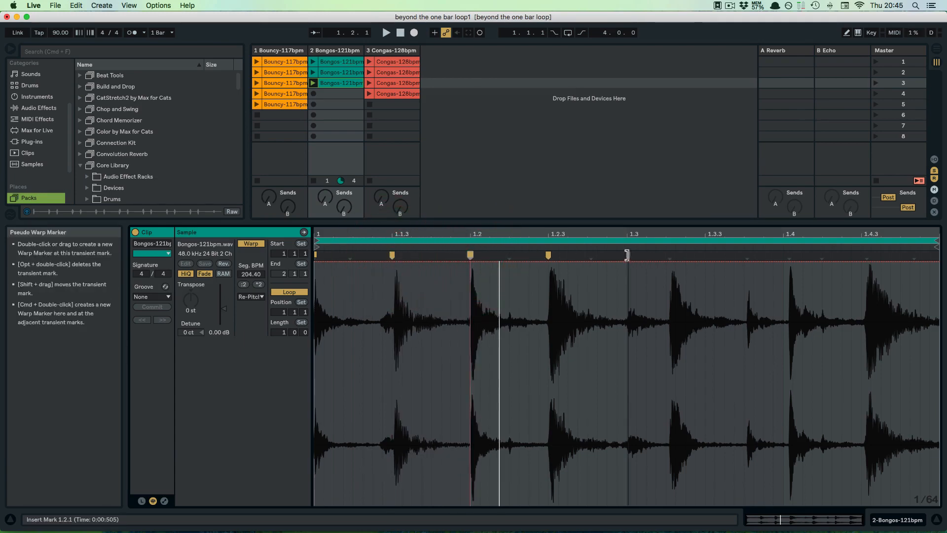
Warp the remaining hits in the bongos copy onto 1.3, 1.3.3, 1.4 and 1.4.3 and audition the new rhythm
{"action": "mouse_move", "coordinate": [671, 256]}
{"action": "left_mouse_down"}
{"action": "mouse_move", "coordinate": [702, 254]}
{"action": "mouse_move", "coordinate": [627, 254]}
{"action": "left_mouse_up"}
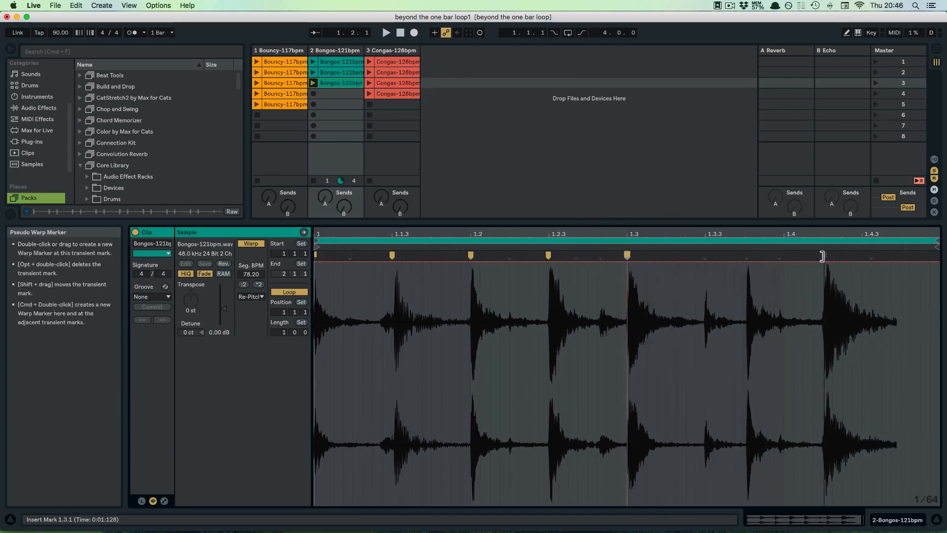
{"action": "left_click_drag", "start_coordinate": [827, 256], "coordinate": [862, 255]}
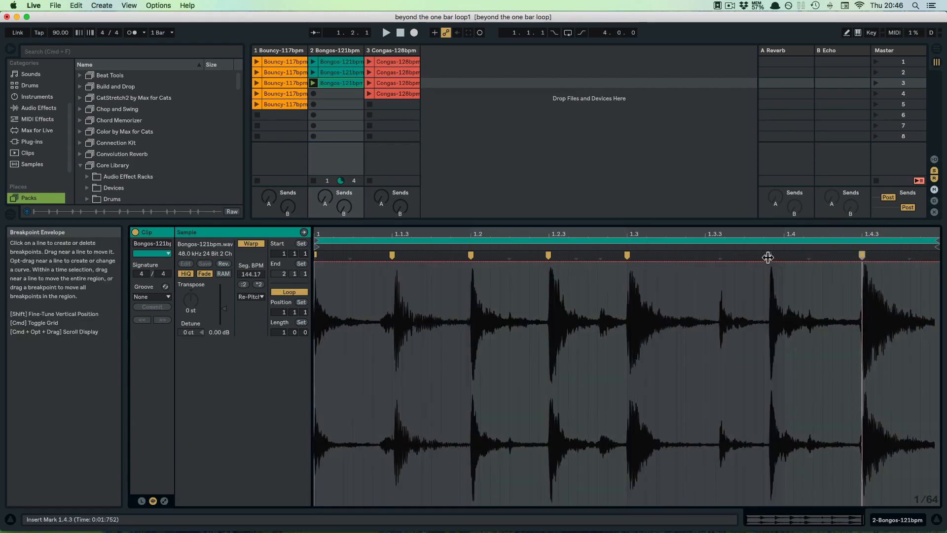
{"action": "mouse_move", "coordinate": [768, 256]}
{"action": "left_mouse_down"}
{"action": "mouse_move", "coordinate": [784, 256]}
{"action": "mouse_move", "coordinate": [704, 254]}
{"action": "left_mouse_up"}
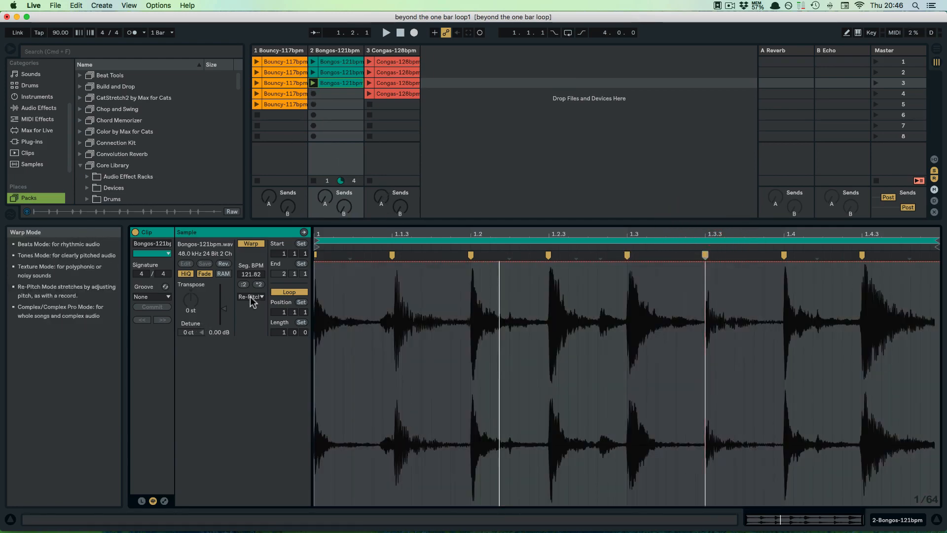
{"action": "key", "text": "space"}
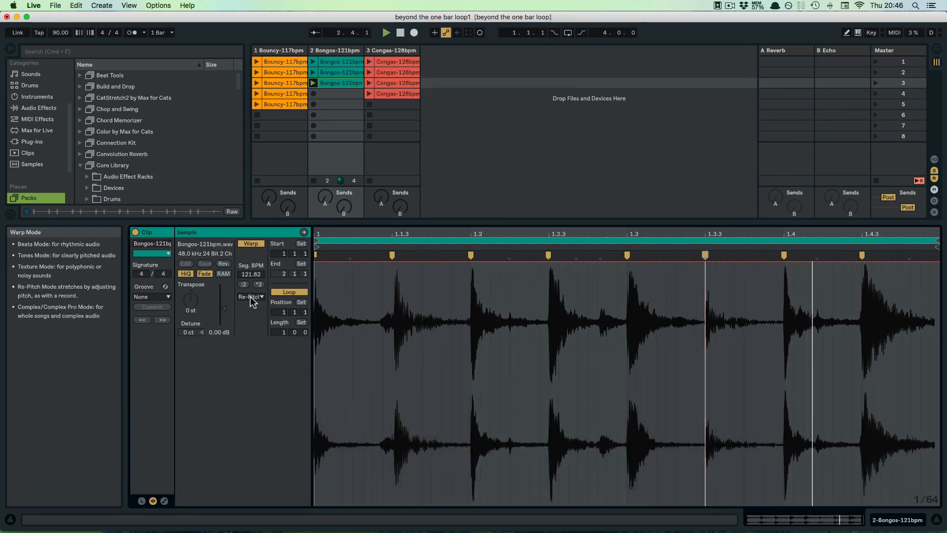
Compare the Beats and Complex warp modes on the re-warped bongos loop, leaving it set to Complex
{"action": "left_click", "coordinate": [250, 297]}
{"action": "left_click", "coordinate": [249, 305]}
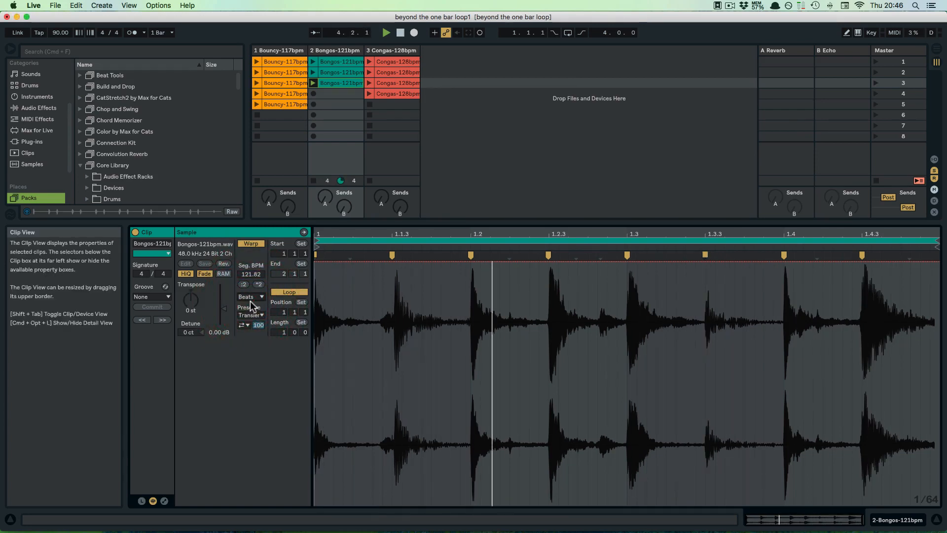
{"action": "left_click", "coordinate": [249, 297]}
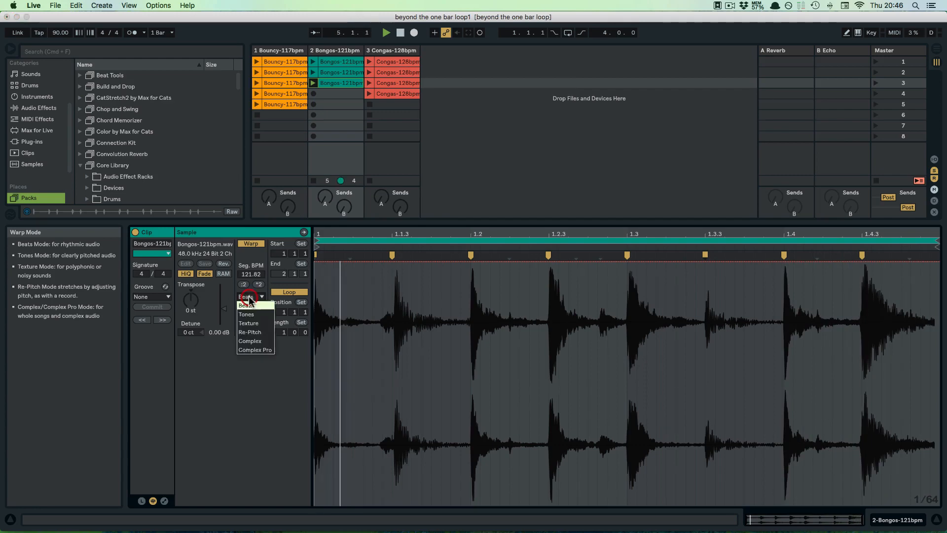
{"action": "left_click", "coordinate": [250, 342]}
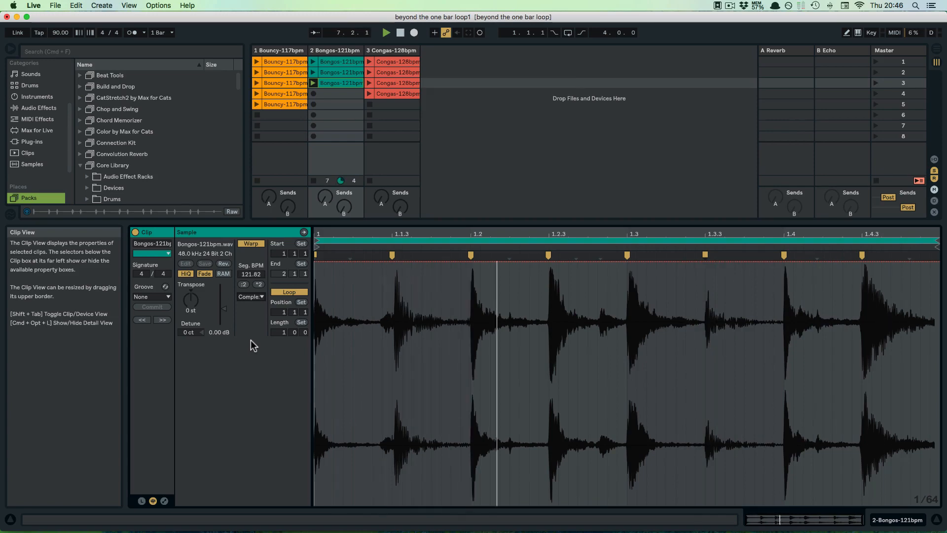
{"action": "key", "text": "space"}
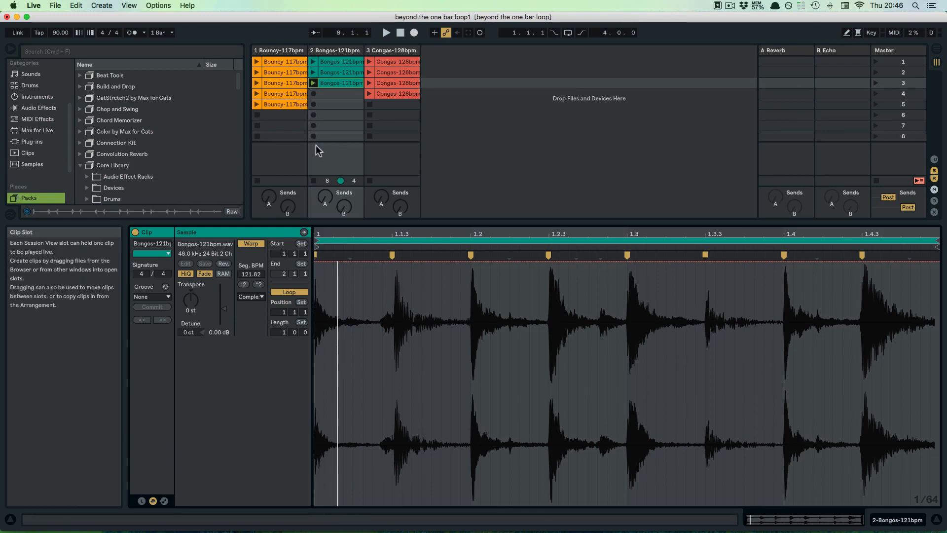
Stop the bongos track and duplicate the first Bouncy-117bpm clip into the sixth slot of its track
{"action": "left_click", "coordinate": [314, 181]}
{"action": "left_click", "coordinate": [273, 59]}
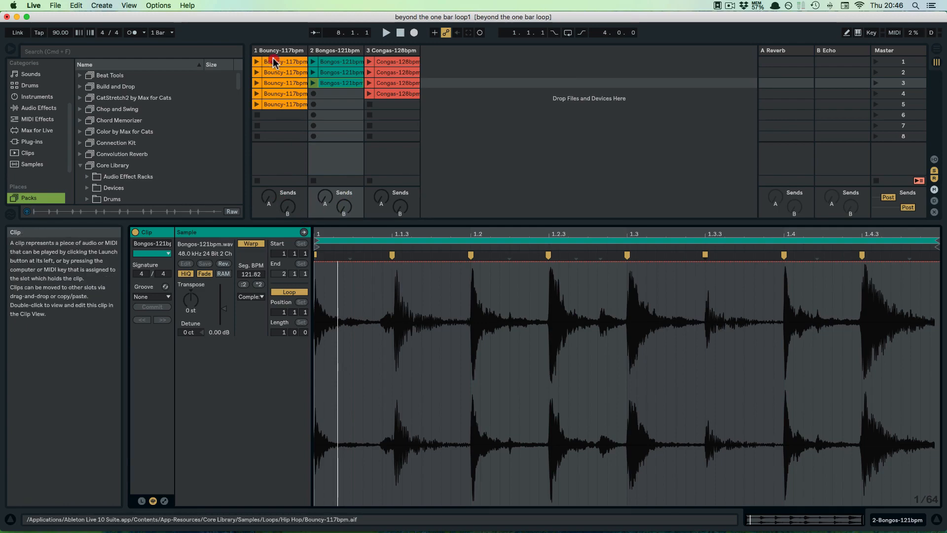
{"action": "key", "text": "cmd+c"}
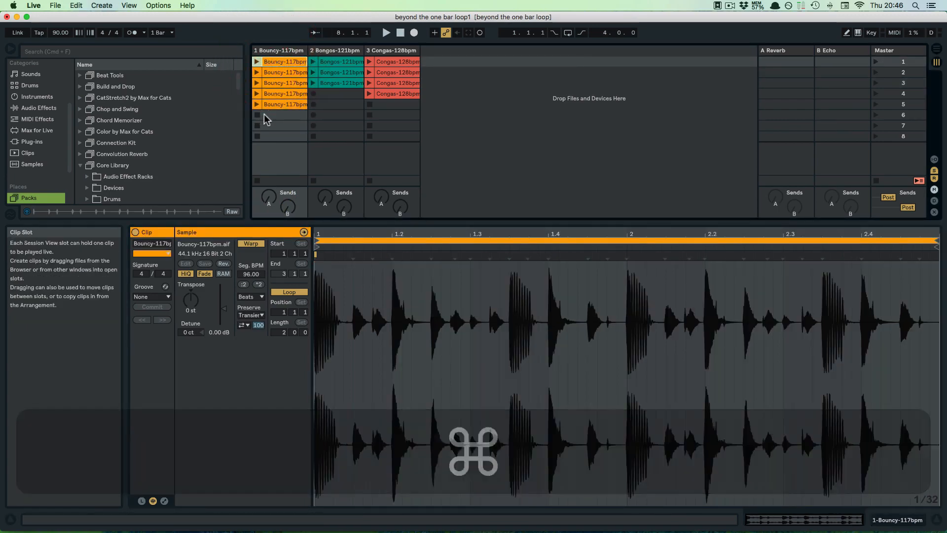
{"action": "left_click", "coordinate": [264, 114]}
{"action": "key", "text": "super+v"}
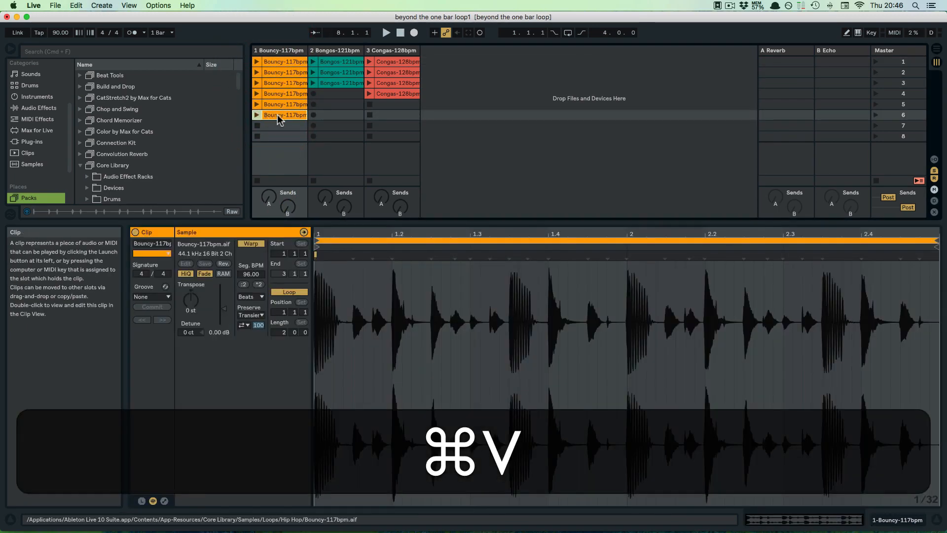
Select the Bouncy-117bpm copy in the sixth slot and pin warp markers on the hits at 1.2, 1.4, 2, 2.2 and 2.4
{"action": "left_click", "coordinate": [277, 117]}
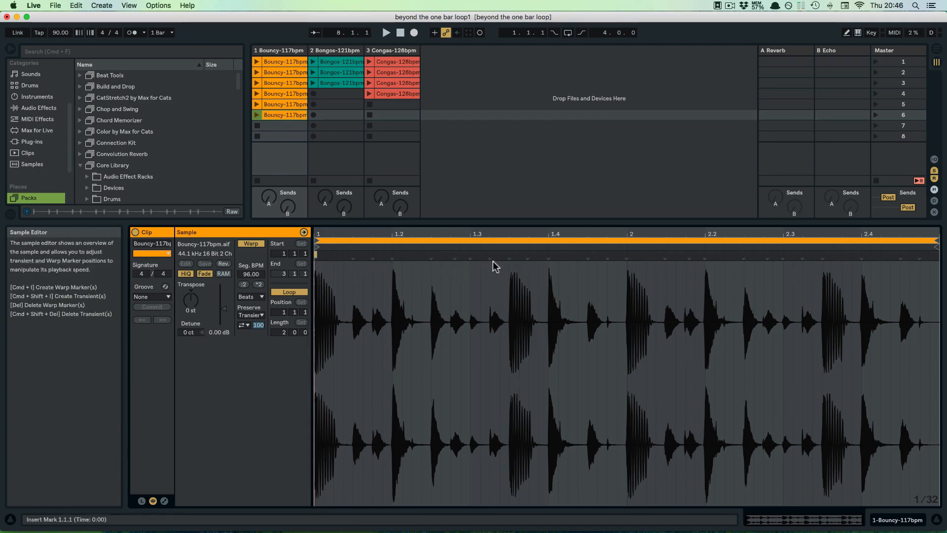
{"action": "double_click", "coordinate": [548, 254]}
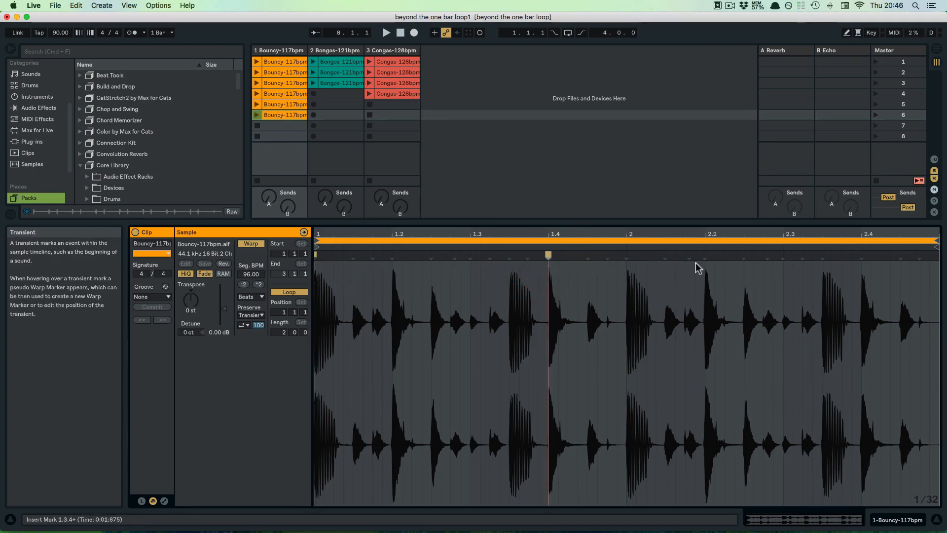
{"action": "double_click", "coordinate": [706, 255]}
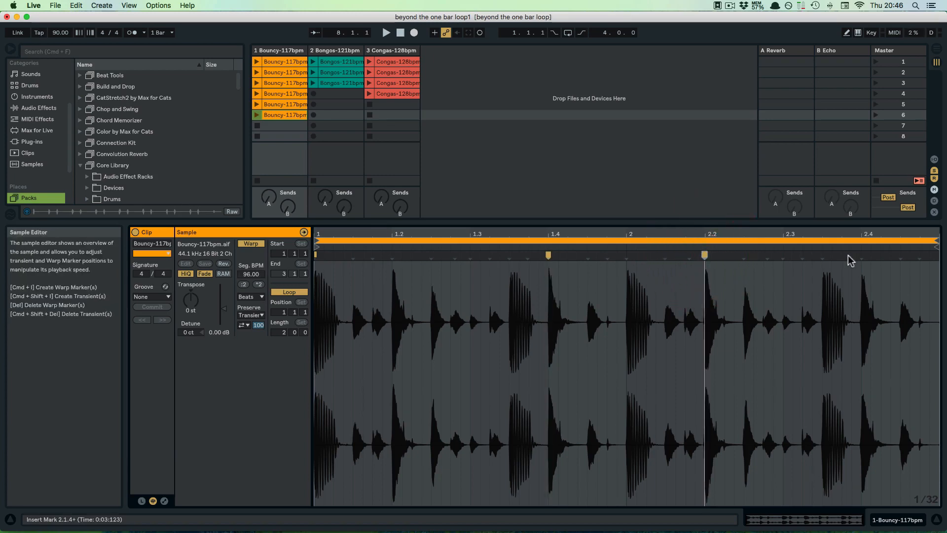
{"action": "double_click", "coordinate": [861, 254]}
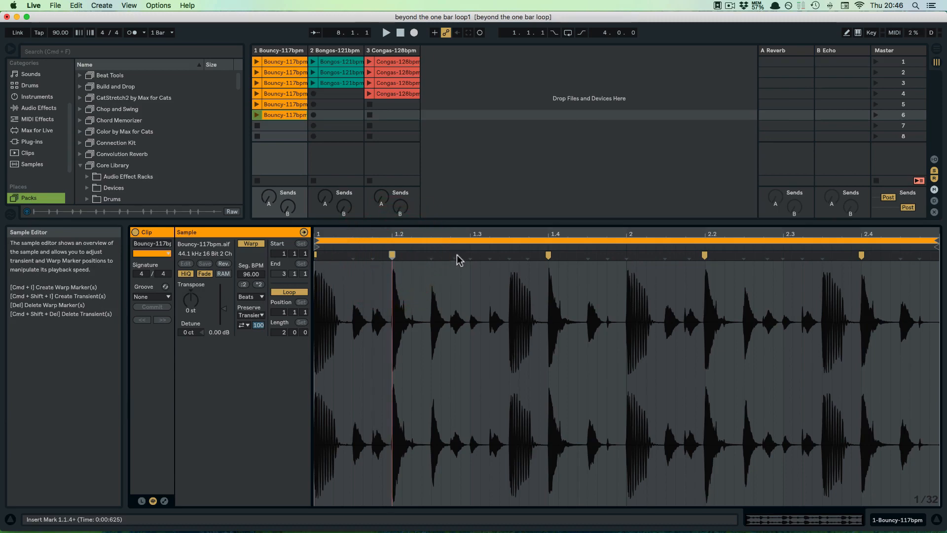
{"action": "double_click", "coordinate": [626, 255]}
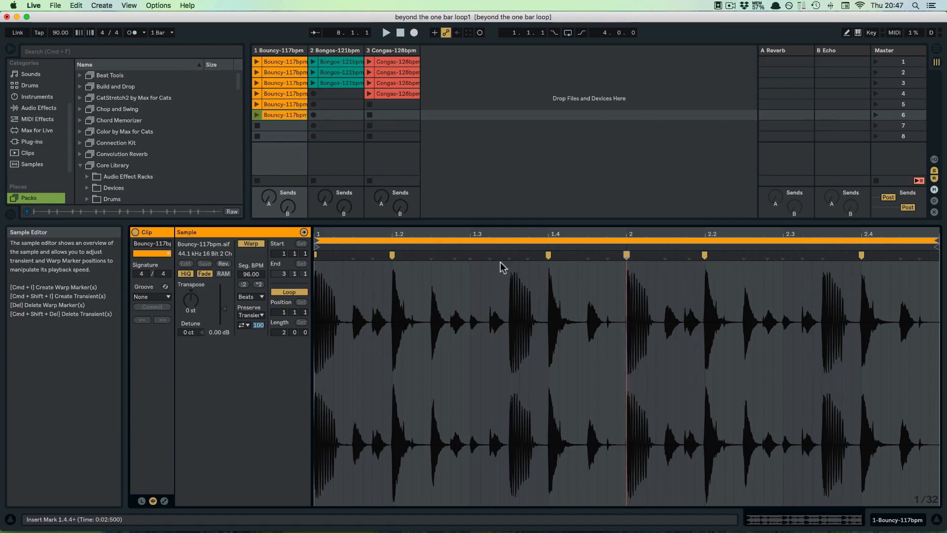
Warp the first bar's off-beat hits onto 1.1.2, 1.2.2, 1.4.2 and 1.4.4, pinning the hits around them with warp markers
{"action": "mouse_move", "coordinate": [352, 256]}
{"action": "left_mouse_down"}
{"action": "mouse_move", "coordinate": [334, 255]}
{"action": "mouse_move", "coordinate": [373, 256]}
{"action": "left_mouse_up"}
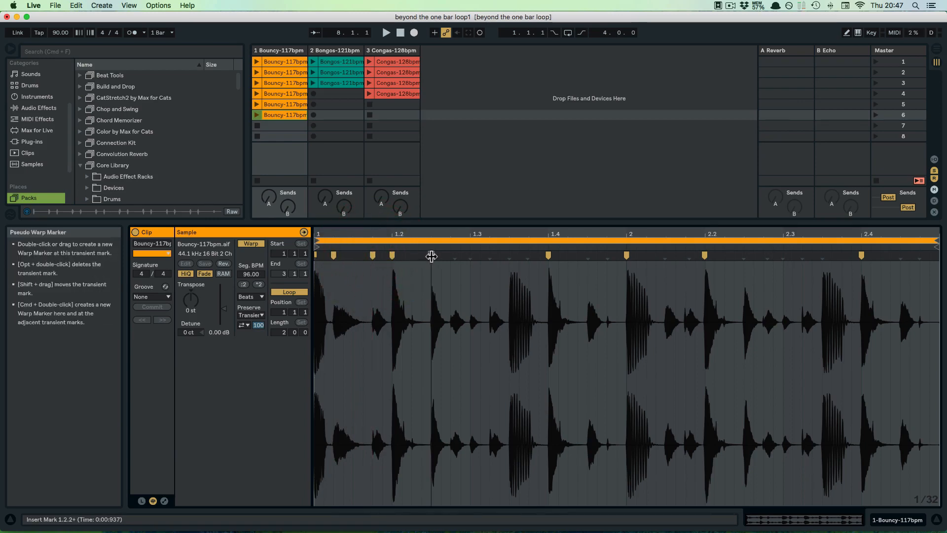
{"action": "mouse_move", "coordinate": [431, 256]}
{"action": "left_mouse_down"}
{"action": "mouse_move", "coordinate": [408, 256]}
{"action": "mouse_move", "coordinate": [472, 257]}
{"action": "left_mouse_up"}
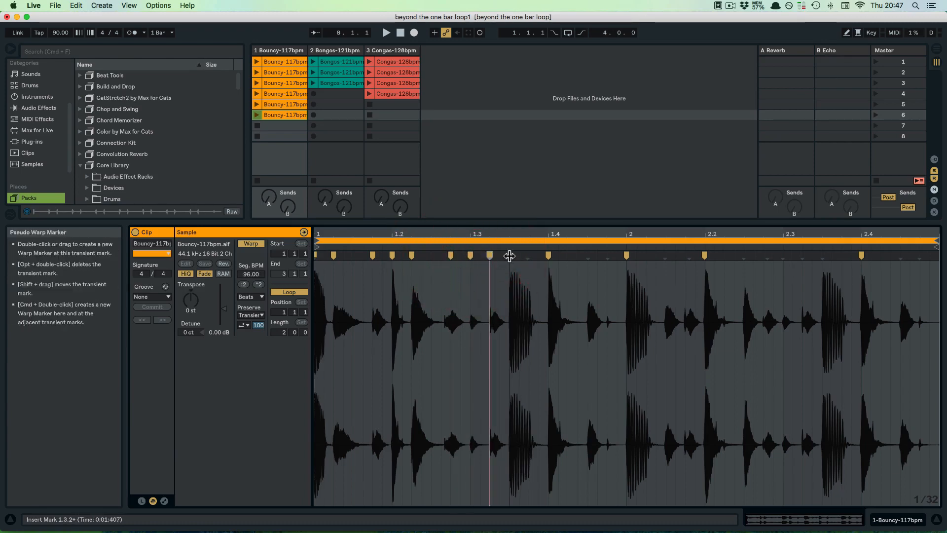
{"action": "double_click", "coordinate": [510, 255]}
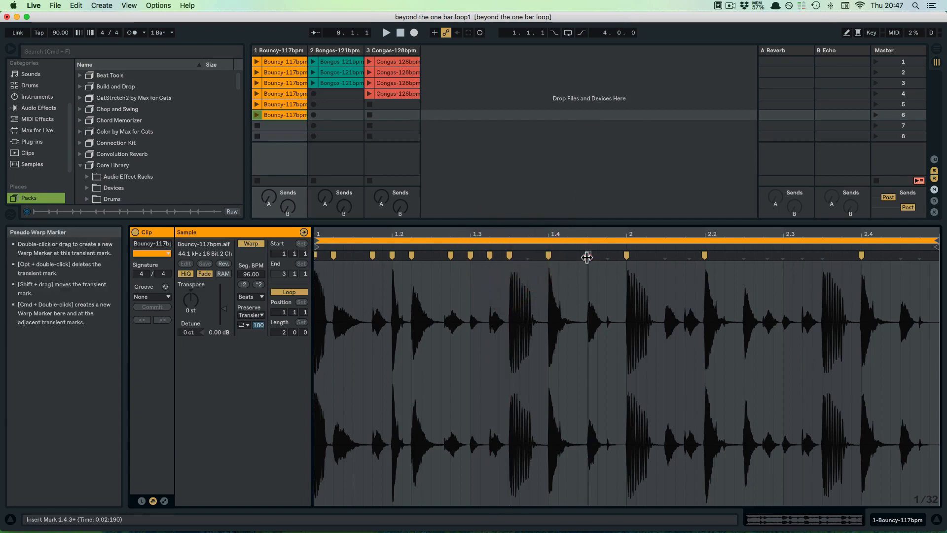
{"action": "left_click", "coordinate": [569, 256]}
{"action": "double_click", "coordinate": [567, 257]}
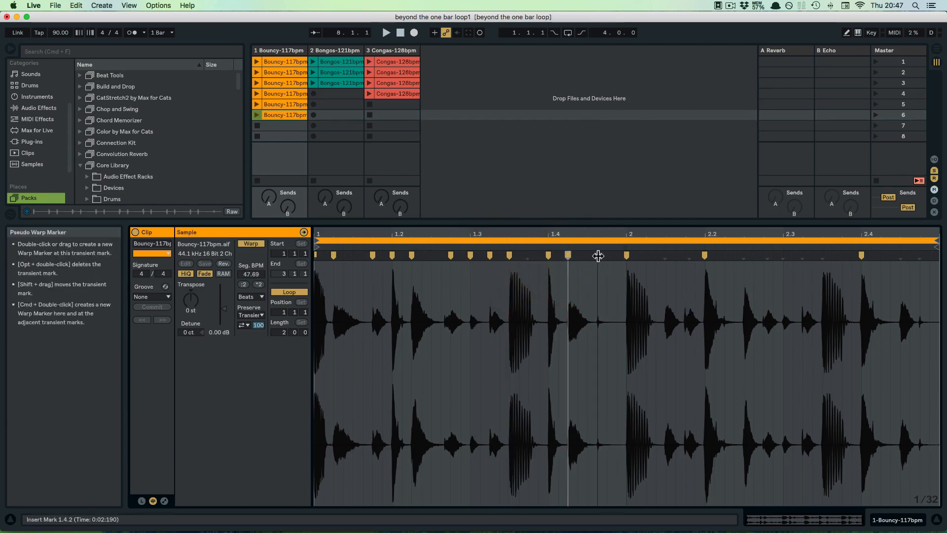
{"action": "double_click", "coordinate": [598, 256]}
{"action": "left_click_drag", "start_coordinate": [602, 255], "coordinate": [607, 255]}
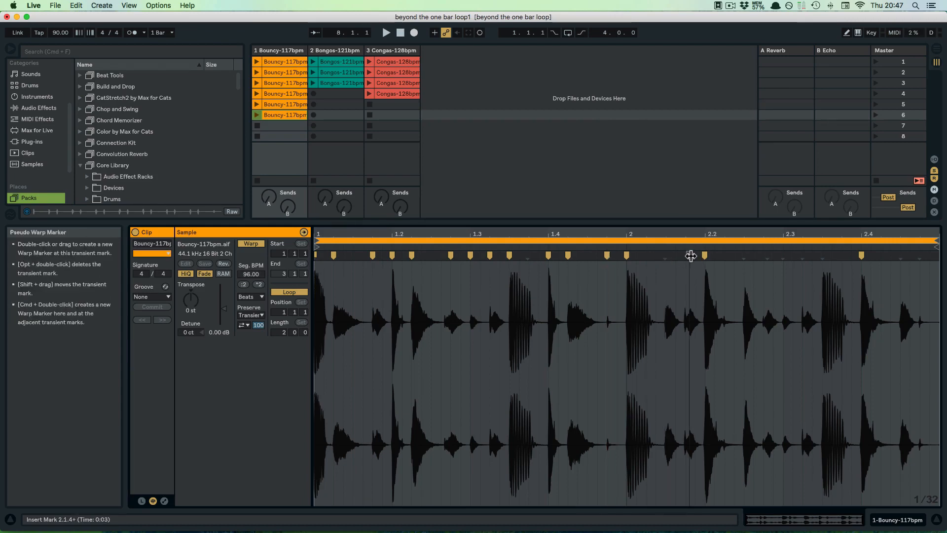
Warp the second bar's in-between hits, shifting them onto positions such as 2.2.4, 2.3.4, 2.4.2 and 2.4.4 with neighbouring hits pinned
{"action": "left_click_drag", "start_coordinate": [691, 256], "coordinate": [665, 257]}
{"action": "double_click", "coordinate": [664, 257]}
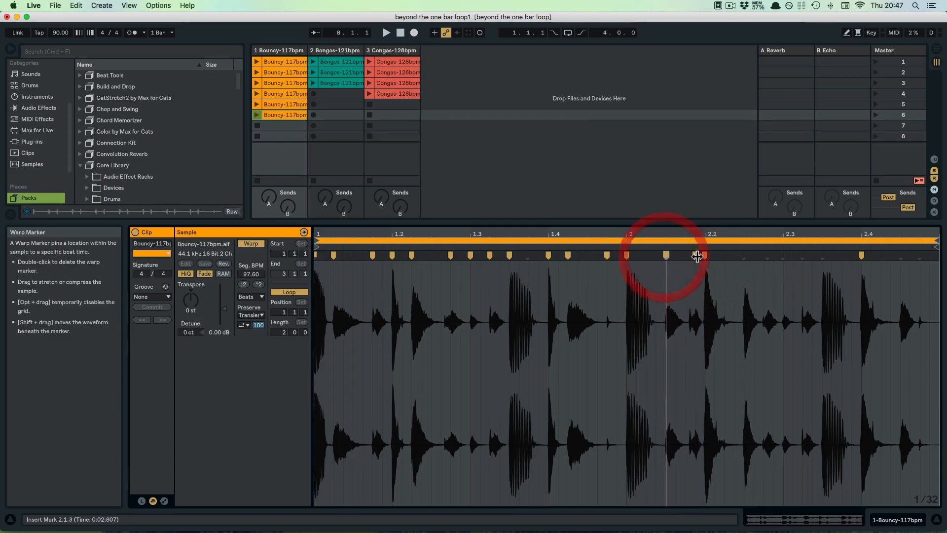
{"action": "left_click", "coordinate": [745, 256]}
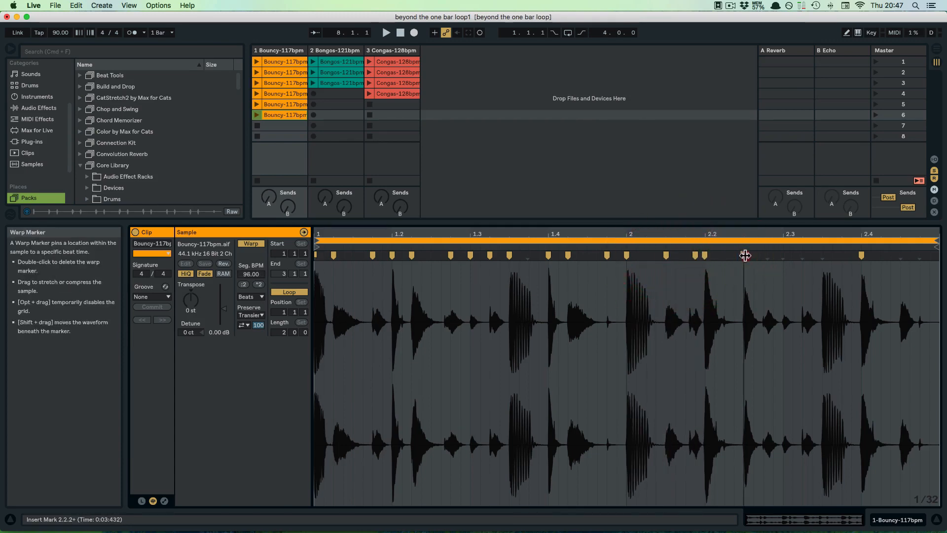
{"action": "left_click_drag", "start_coordinate": [745, 255], "coordinate": [764, 255]}
{"action": "mouse_move", "coordinate": [830, 256]}
{"action": "left_mouse_down"}
{"action": "mouse_move", "coordinate": [842, 256]}
{"action": "mouse_move", "coordinate": [784, 255]}
{"action": "left_mouse_up"}
{"action": "double_click", "coordinate": [803, 256]}
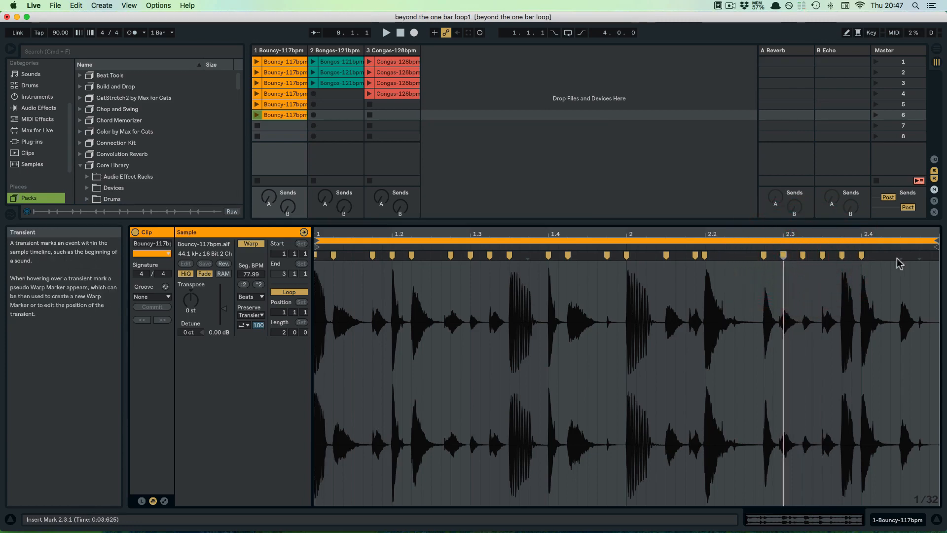
{"action": "mouse_move", "coordinate": [900, 256]}
{"action": "left_mouse_down"}
{"action": "mouse_move", "coordinate": [882, 256]}
{"action": "mouse_move", "coordinate": [921, 258]}
{"action": "left_mouse_up"}
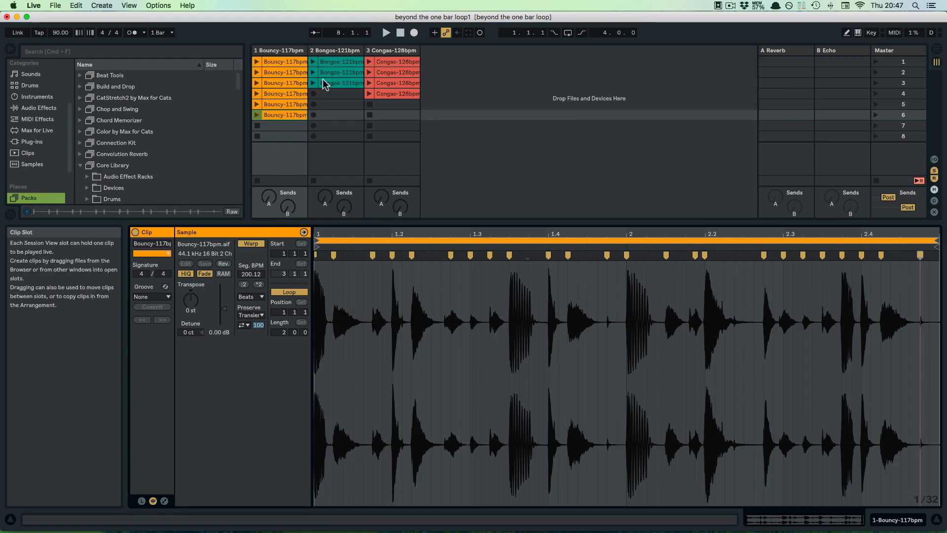
Audition the re-warped Bouncy clip and compare it with the original clip in the first slot
{"action": "left_click", "coordinate": [257, 115]}
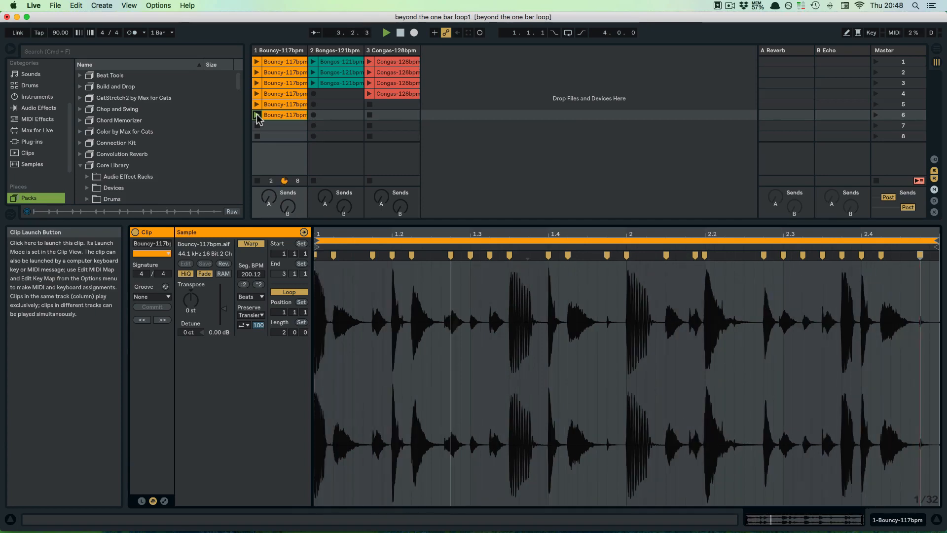
{"action": "key", "text": "space"}
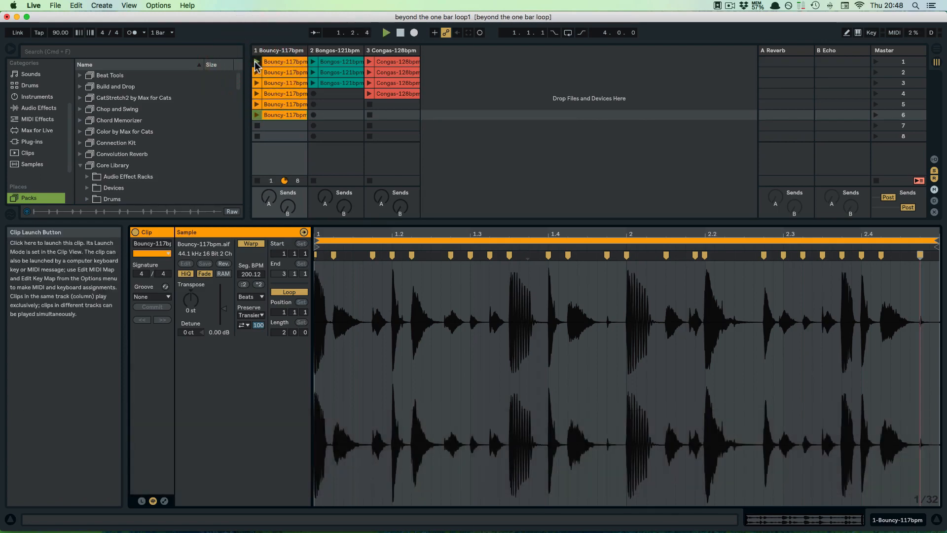
{"action": "left_click", "coordinate": [270, 114]}
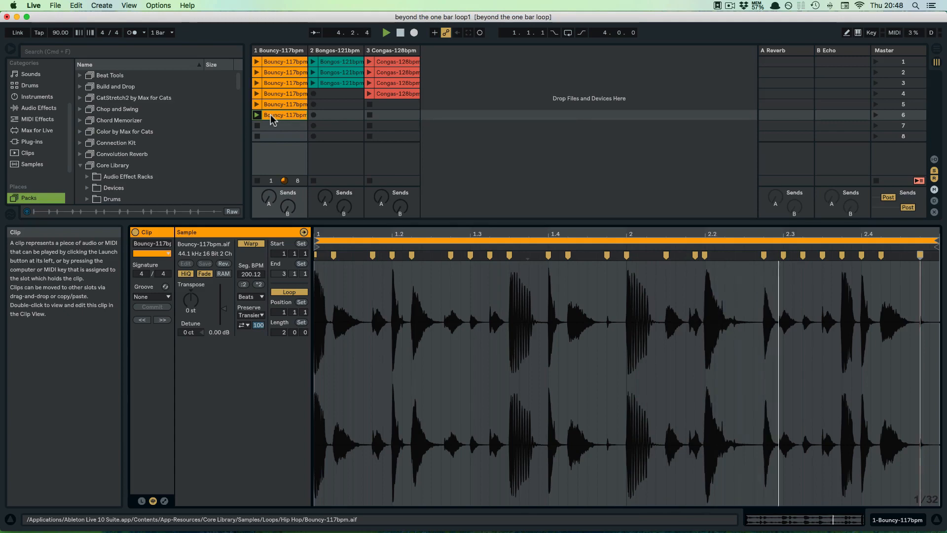
Audition the Re-Pitch warp mode on the re-warped Bouncy clip and return it to Beats
{"action": "left_click", "coordinate": [250, 297]}
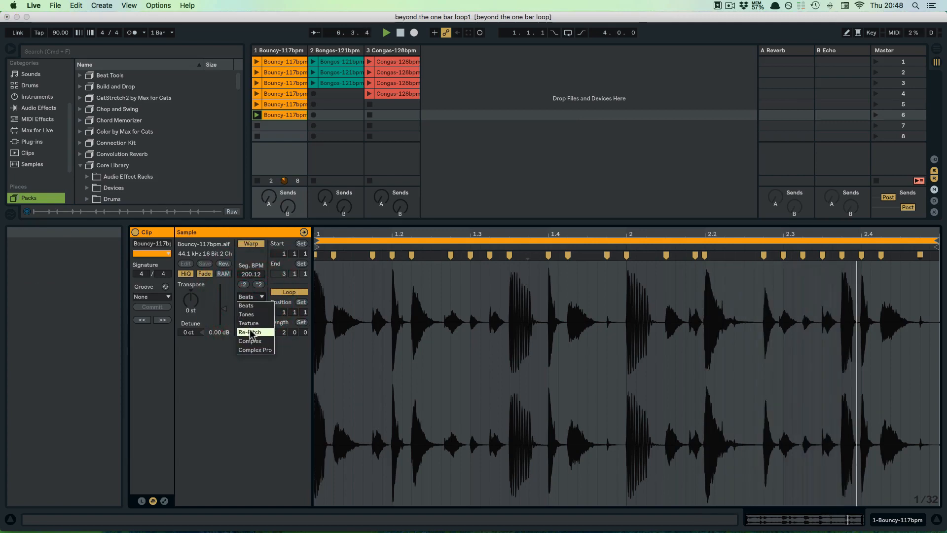
{"action": "left_click", "coordinate": [254, 333]}
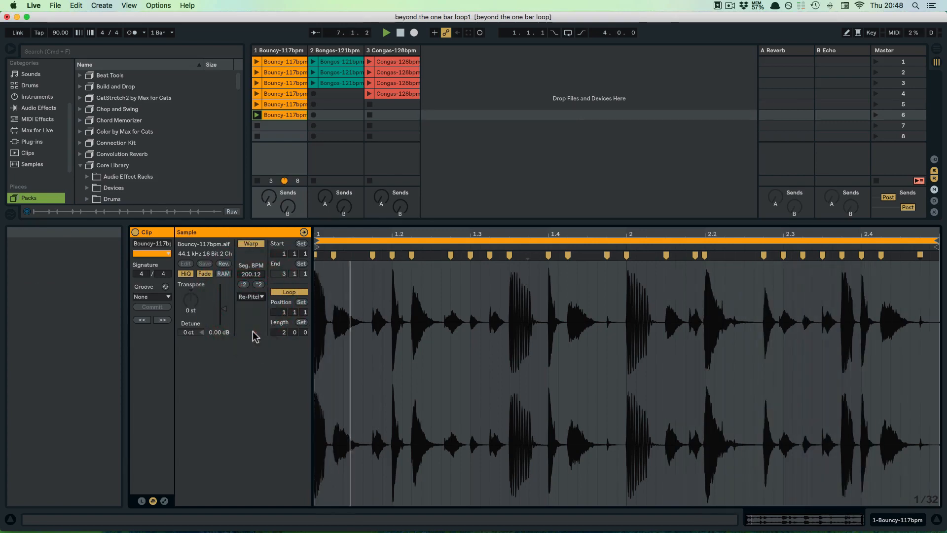
{"action": "left_click", "coordinate": [254, 297]}
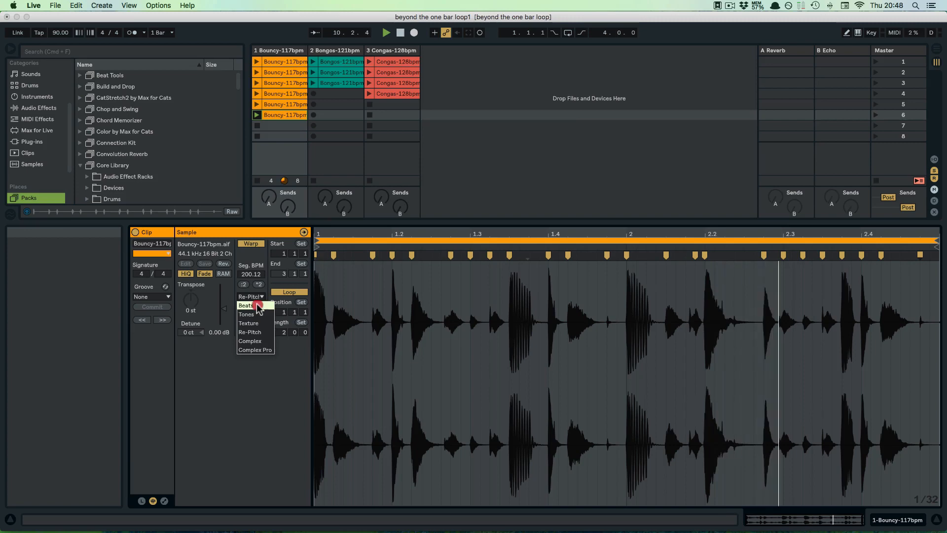
{"action": "left_click", "coordinate": [257, 306]}
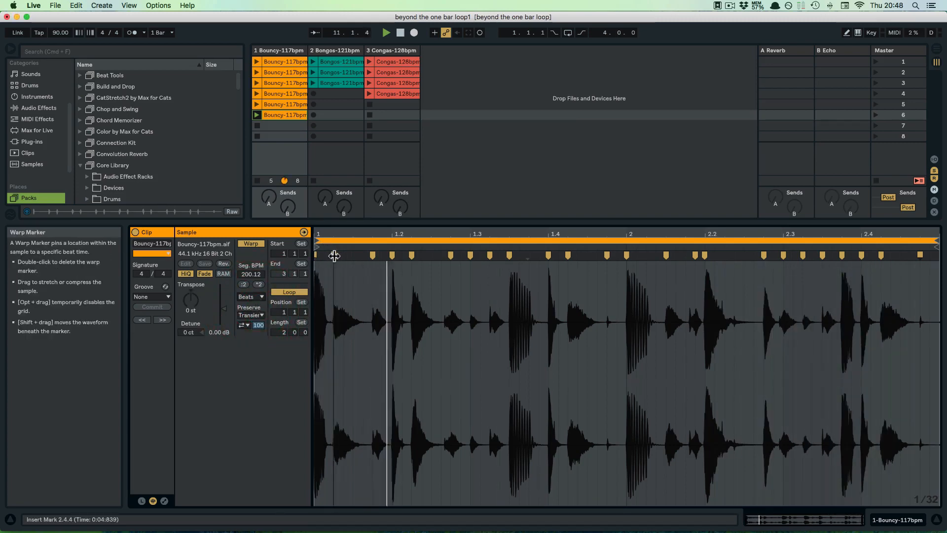
Move the second hit's warp marker to 1.1.3 and try the 1.3 hit slightly later before returning it to 1.3
{"action": "left_click_drag", "start_coordinate": [334, 255], "coordinate": [323, 255]}
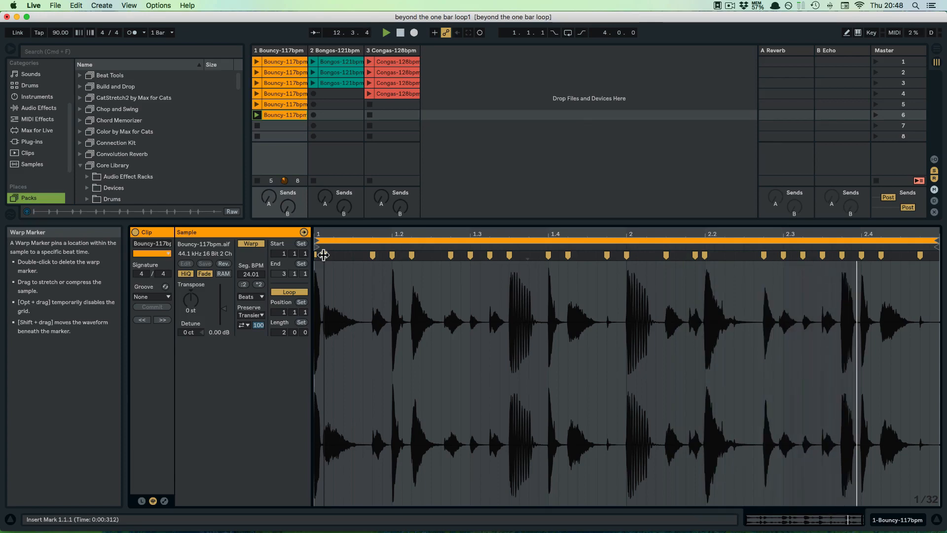
{"action": "left_click_drag", "start_coordinate": [323, 255], "coordinate": [356, 255]}
{"action": "key", "text": "space"}
{"action": "key", "text": "space"}
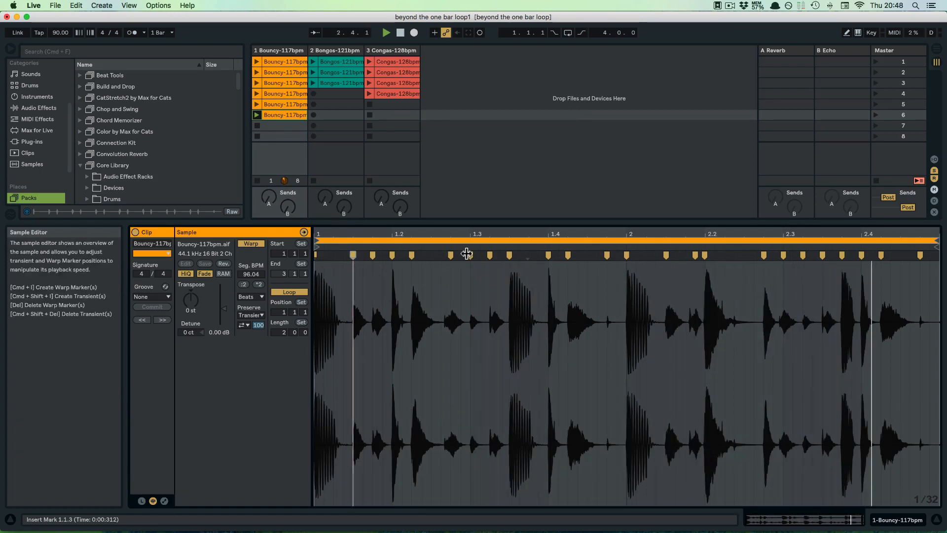
{"action": "left_click_drag", "start_coordinate": [466, 254], "coordinate": [481, 255]}
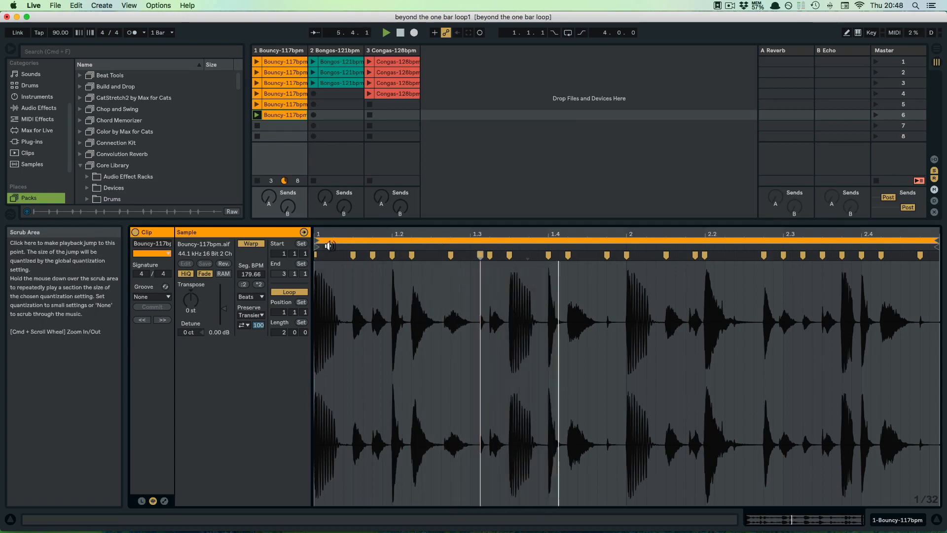
{"action": "left_click", "coordinate": [467, 257]}
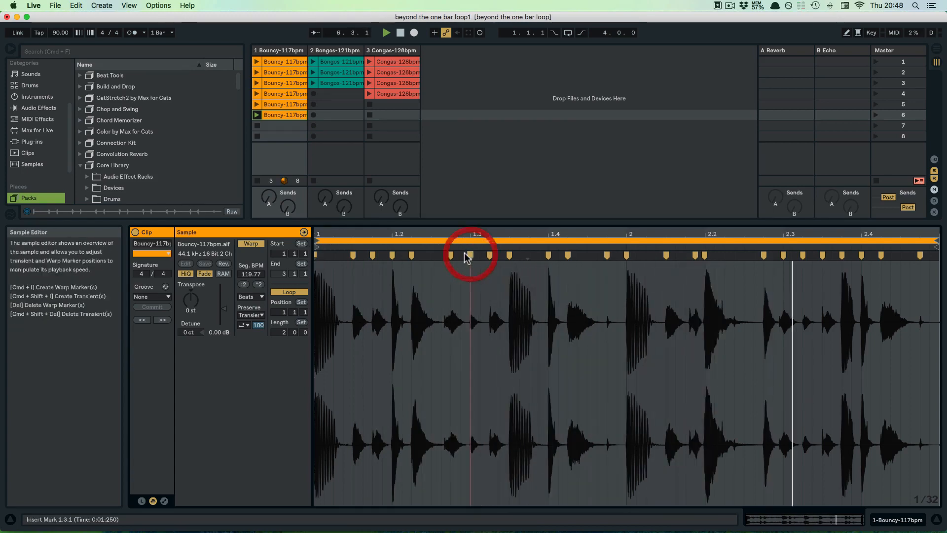
Set the Beats mode to preserve 1/16 with the transient loop mode off, audition the result and stop playback
{"action": "left_click", "coordinate": [251, 314]}
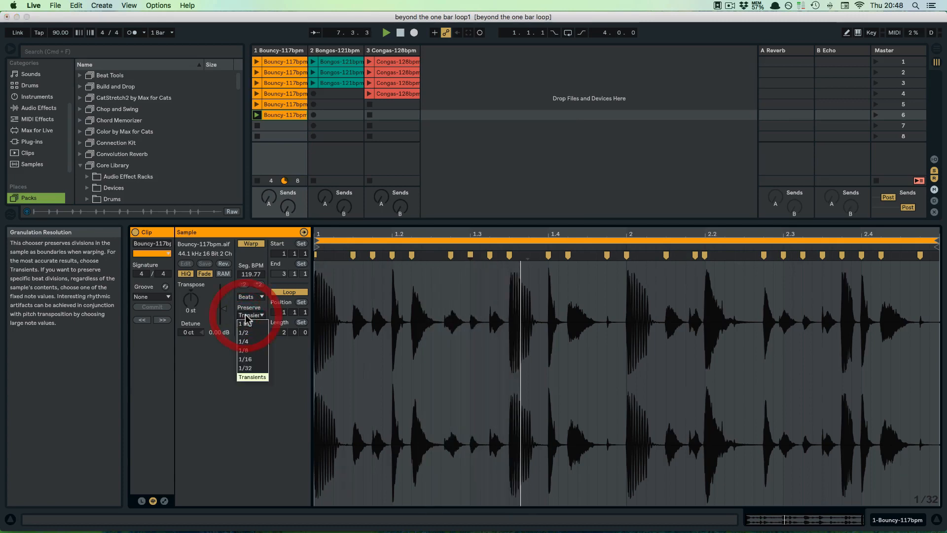
{"action": "left_click", "coordinate": [251, 360]}
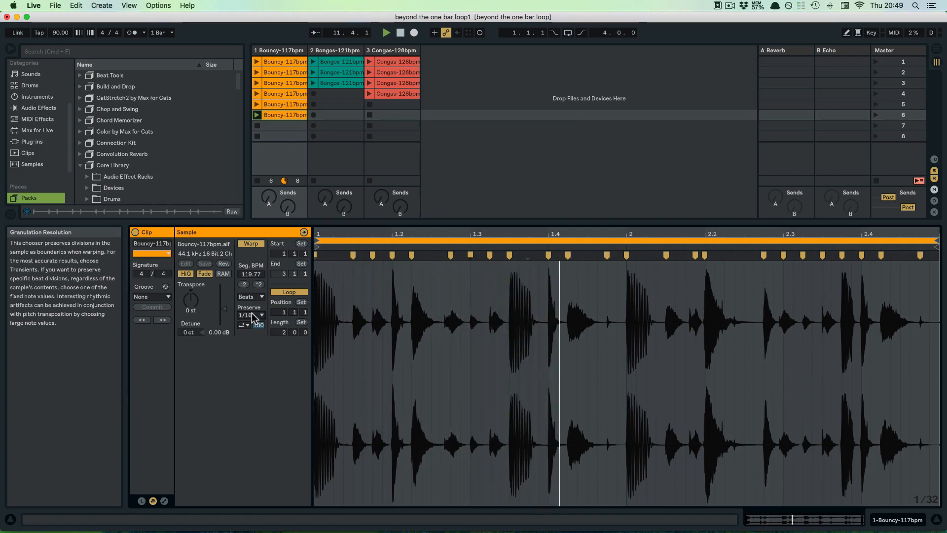
{"action": "left_click", "coordinate": [246, 326]}
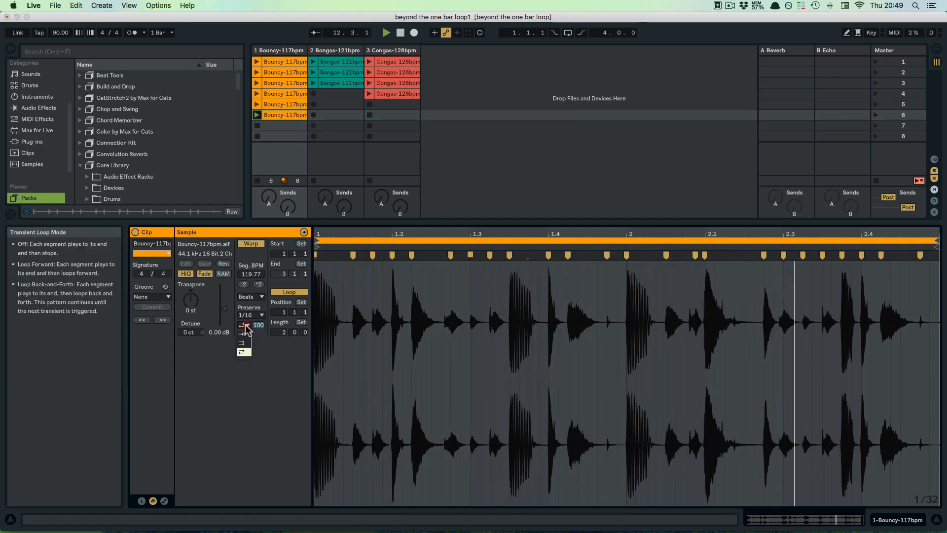
{"action": "left_click", "coordinate": [245, 333]}
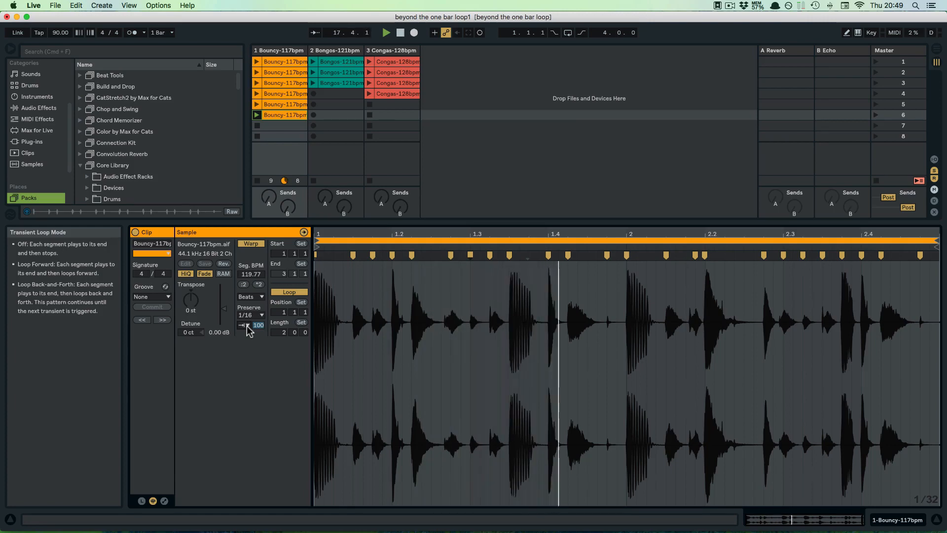
{"action": "key", "text": "space"}
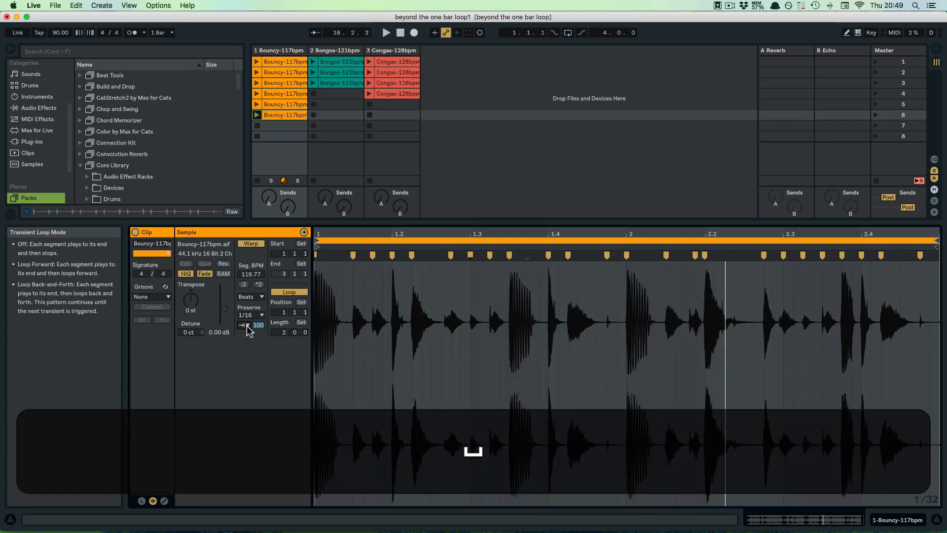